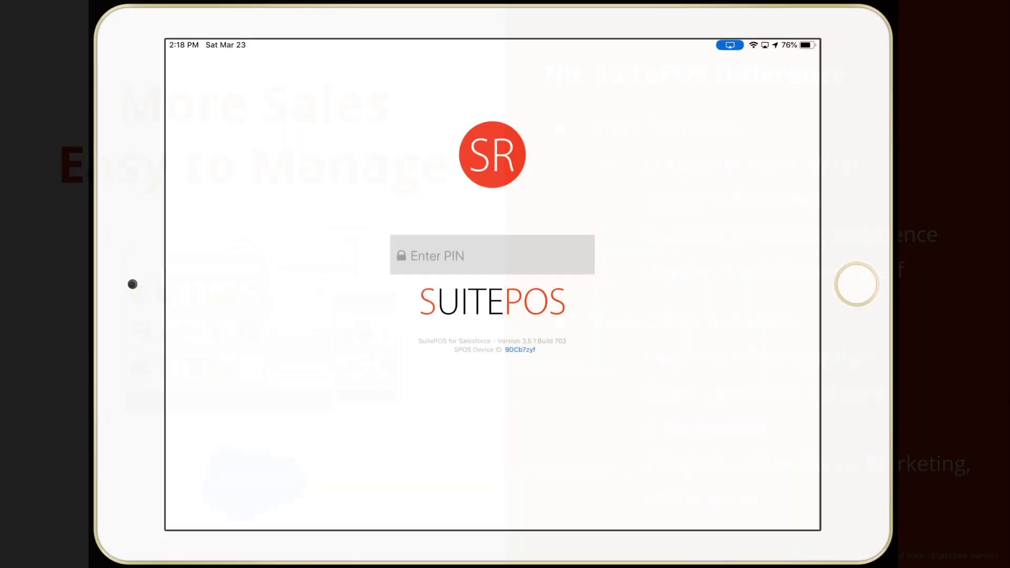
pyautogui.write('44')
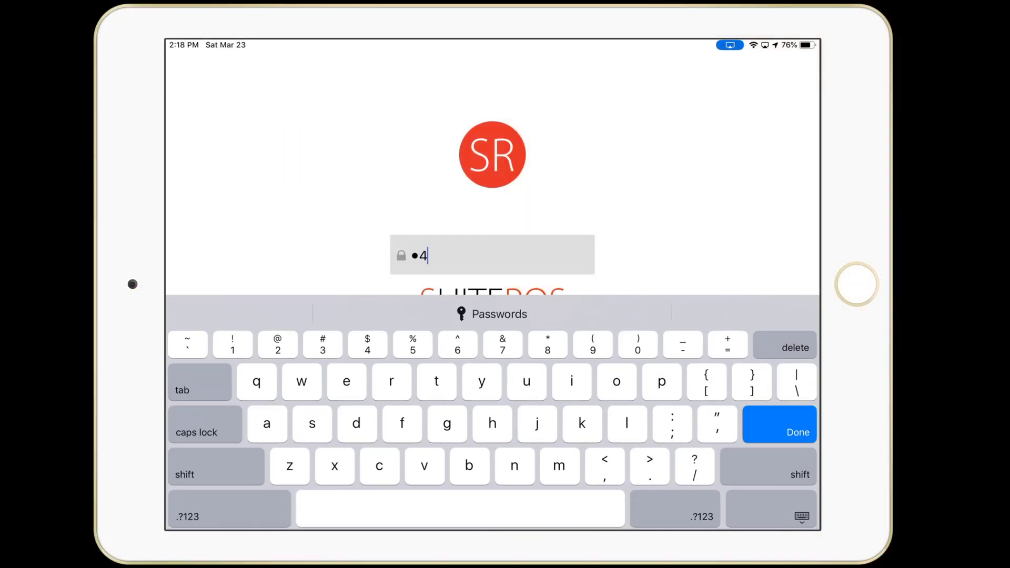
pyautogui.write('44')
# Step: Sign in with the PIN and open the register with zero coins and bills
pyautogui.press('Return')
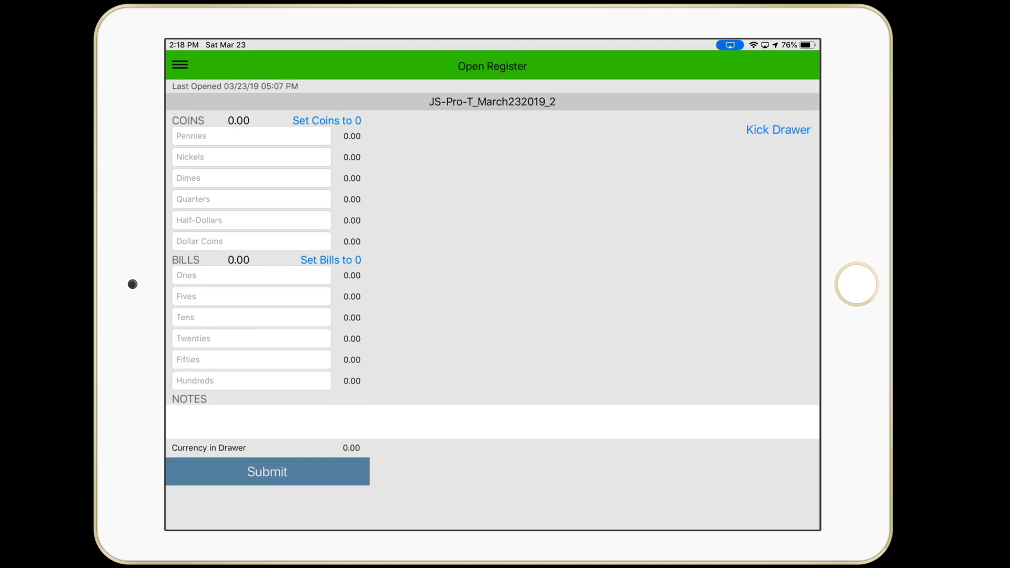
pyautogui.click(327, 121)
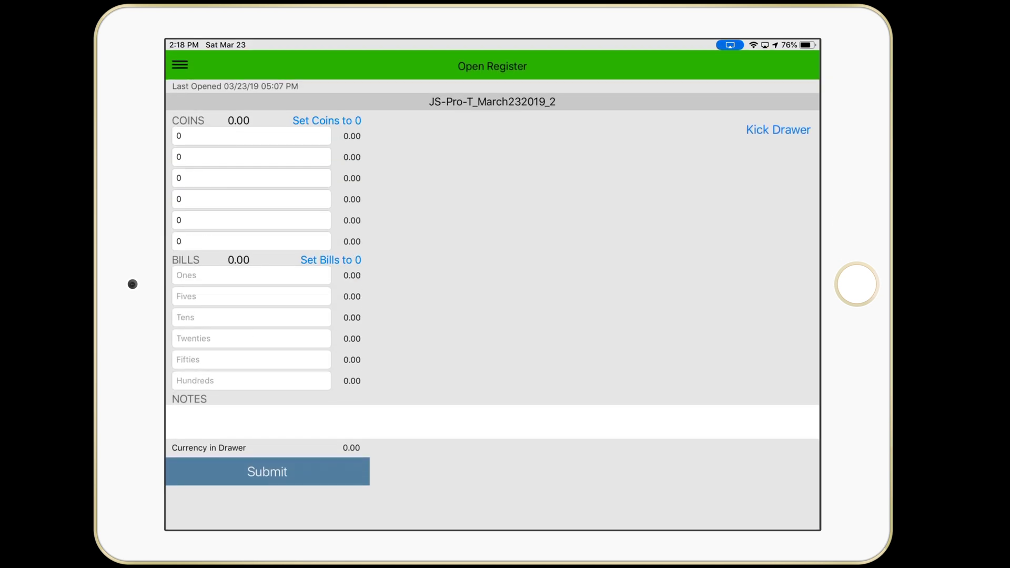
pyautogui.click(331, 260)
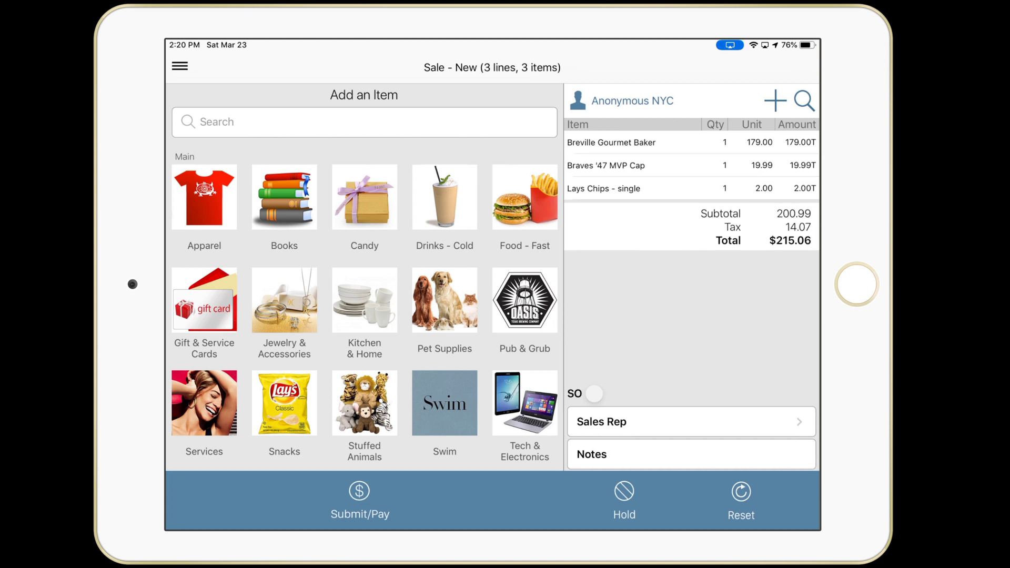
# Step: Raise Lays Chips to three and add a Falcons shirt personalised 'Smith 33'
pyautogui.click(284, 403)
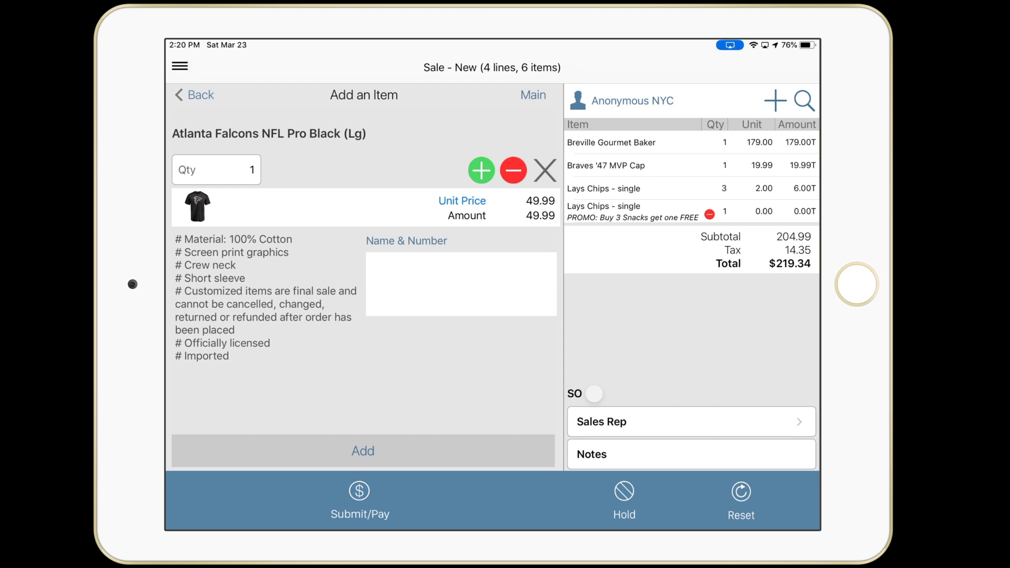
pyautogui.click(198, 206)
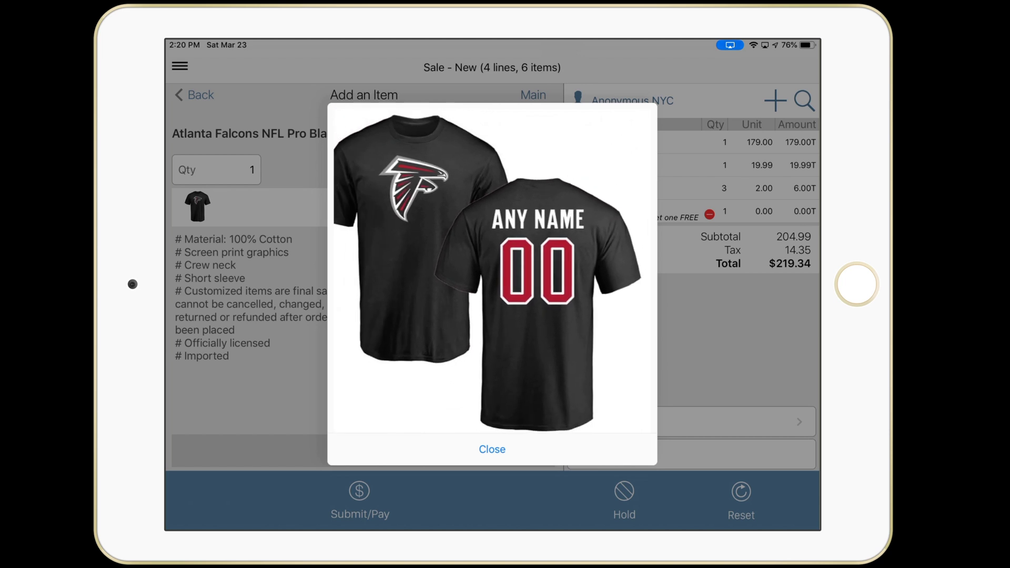
pyautogui.click(492, 449)
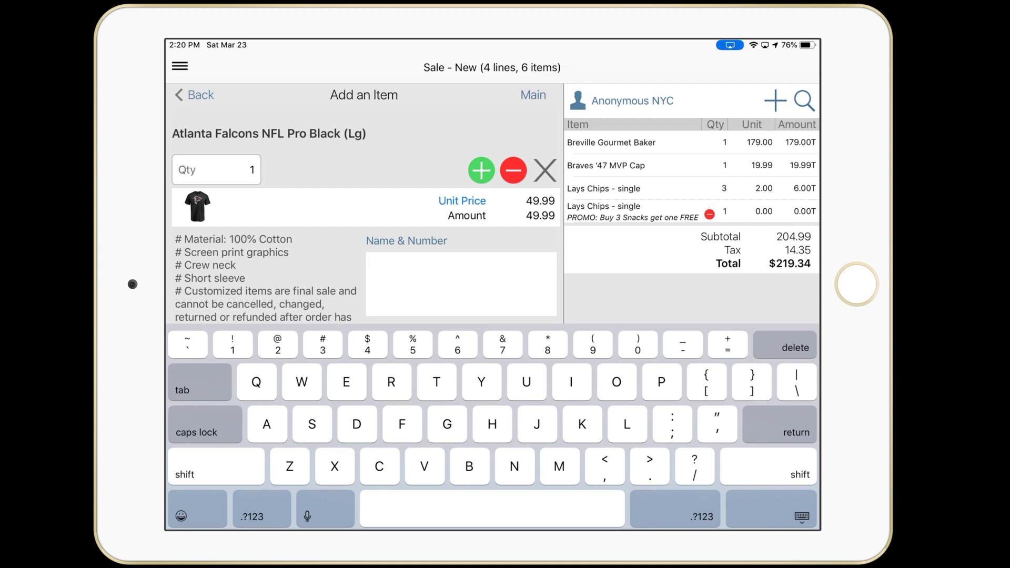
pyautogui.write('Smith ')
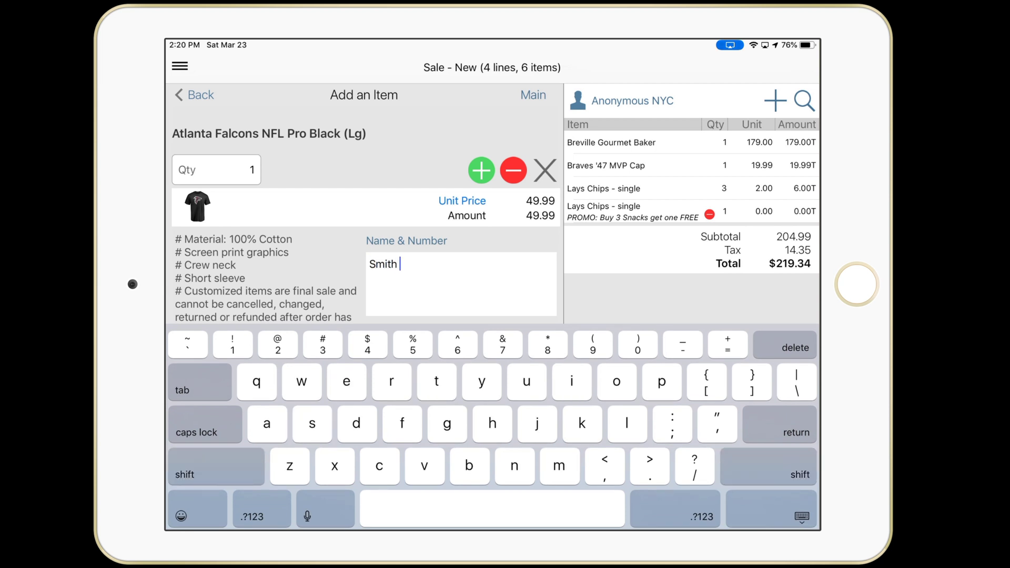
pyautogui.write('33')
pyautogui.click(802, 516)
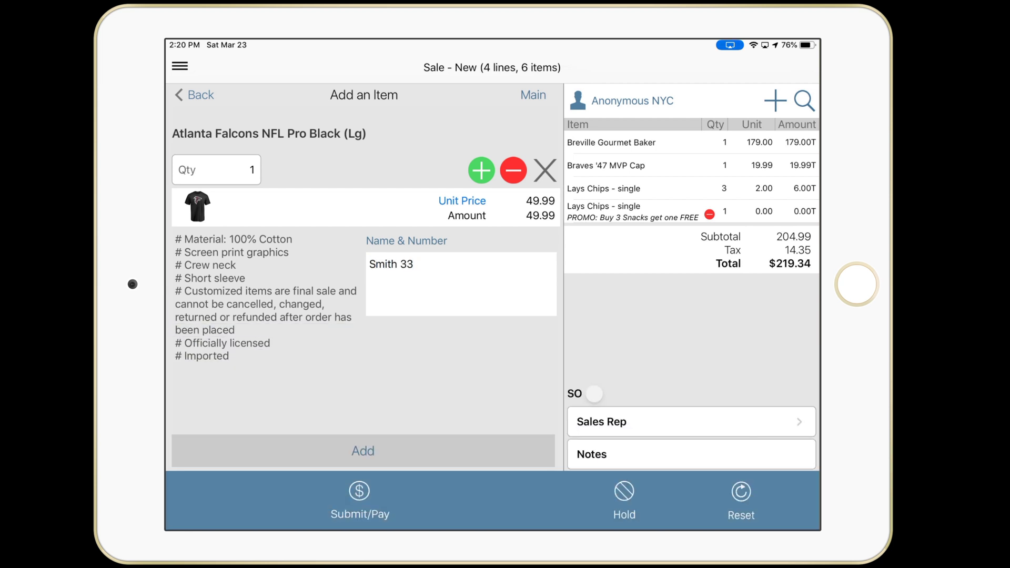
pyautogui.click(363, 451)
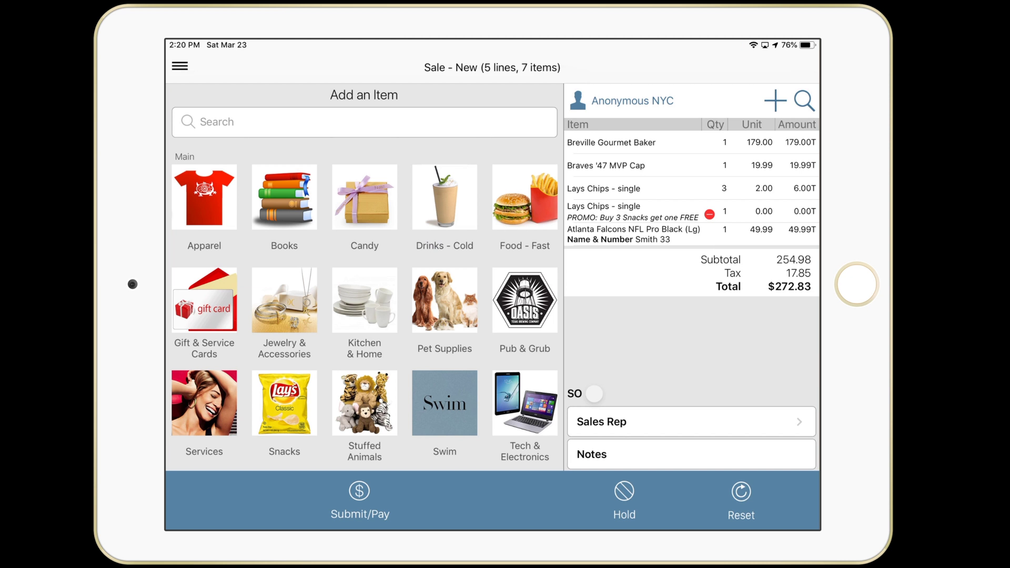
pyautogui.click(285, 198)
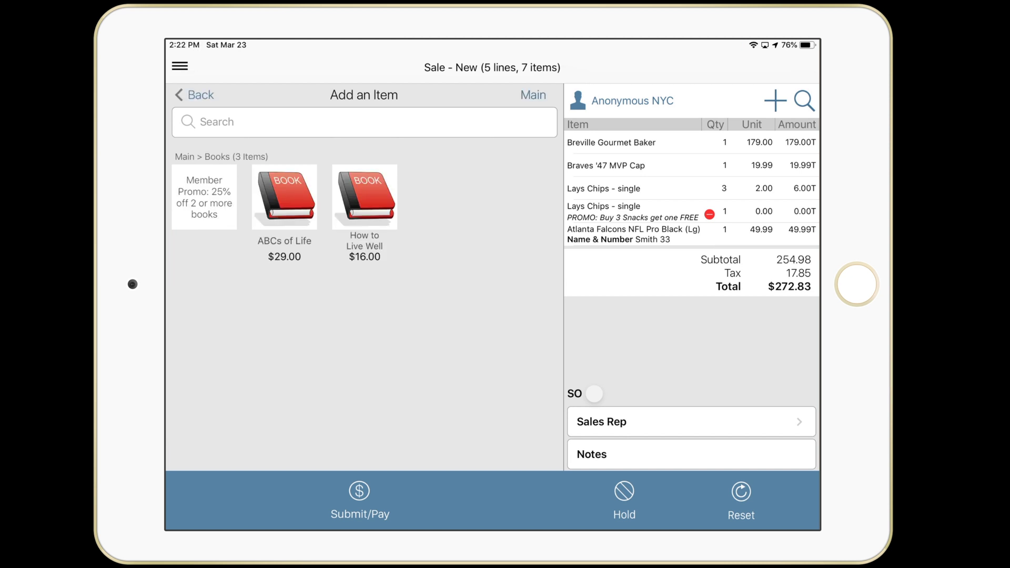
# Step: Add two copies of ABCs of Life and continue past the customer-save alert
pyautogui.click(285, 197)
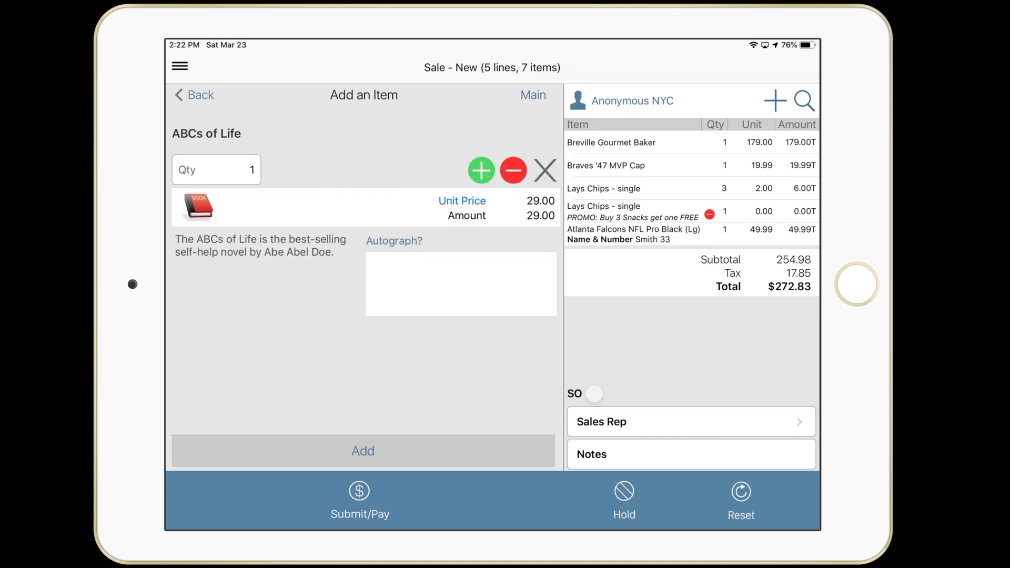
pyautogui.click(482, 170)
pyautogui.click(364, 451)
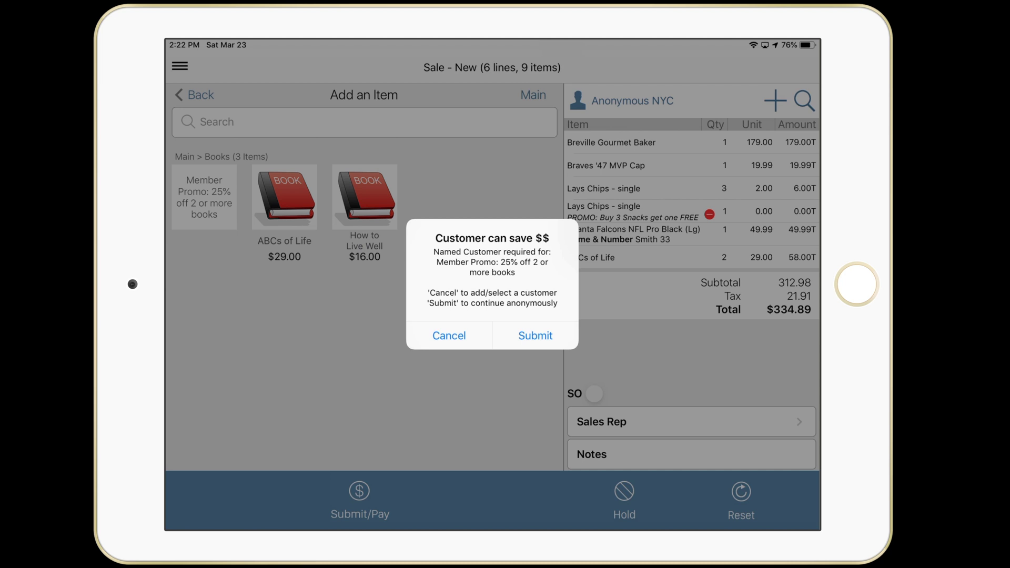
pyautogui.click(450, 336)
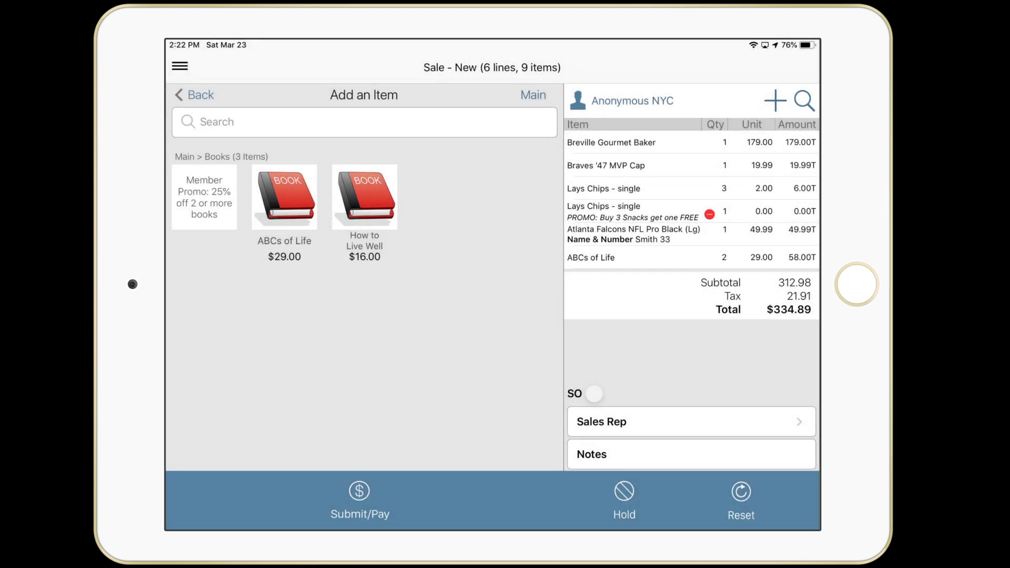
pyautogui.click(632, 100)
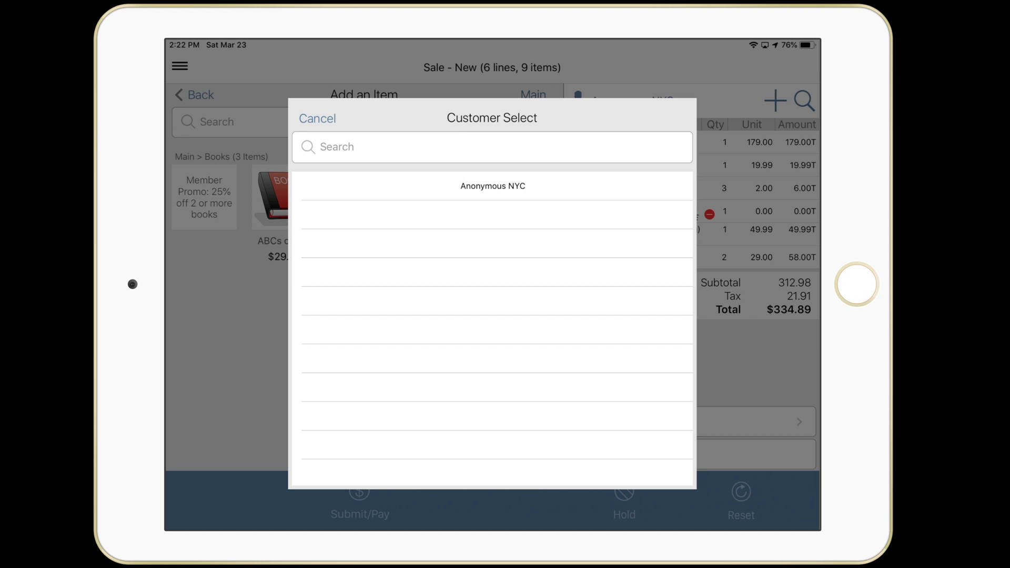
pyautogui.write('9805555')
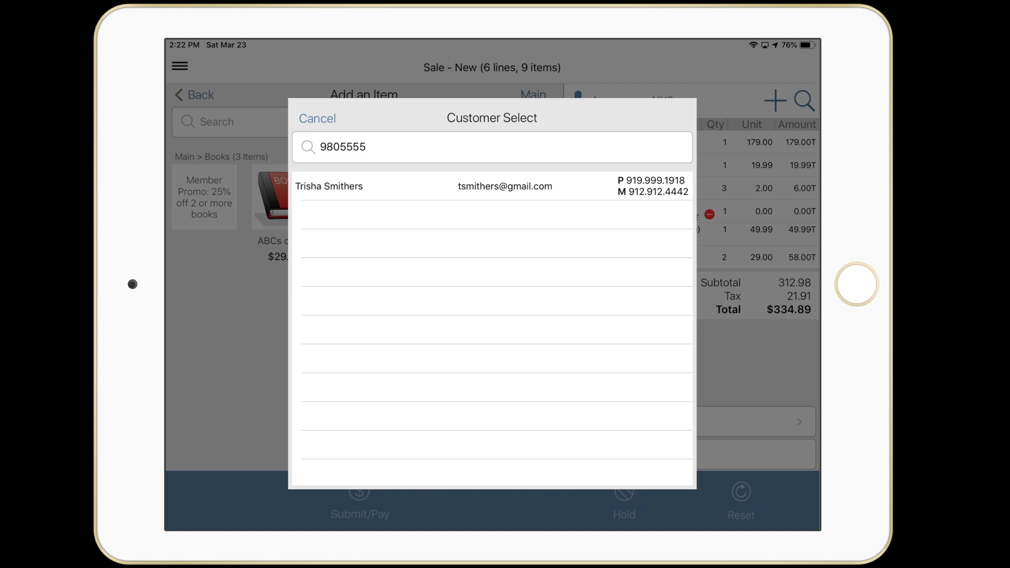
pyautogui.click(492, 186)
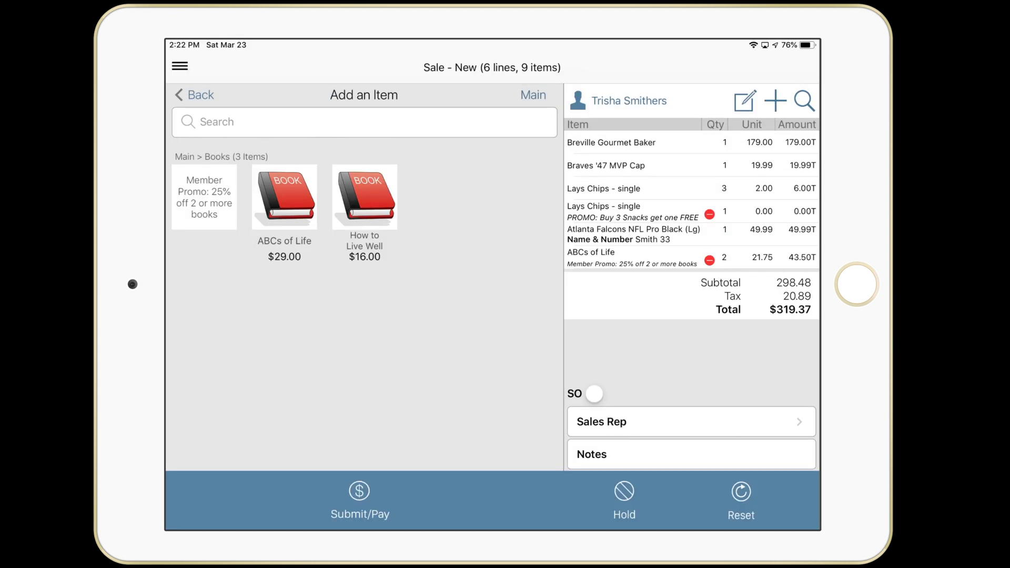
pyautogui.click(744, 100)
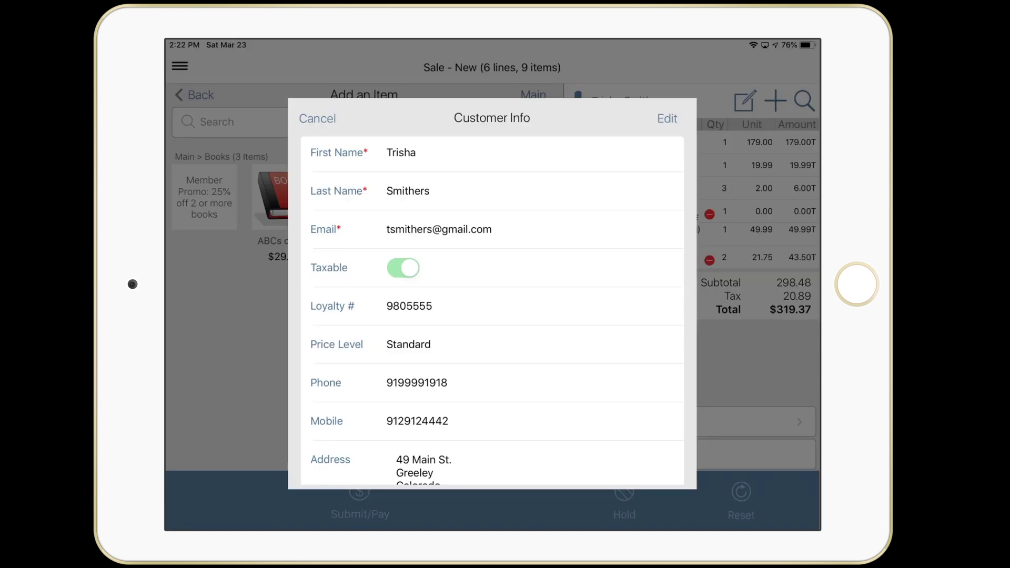
pyautogui.scroll(-5, 491, 310)
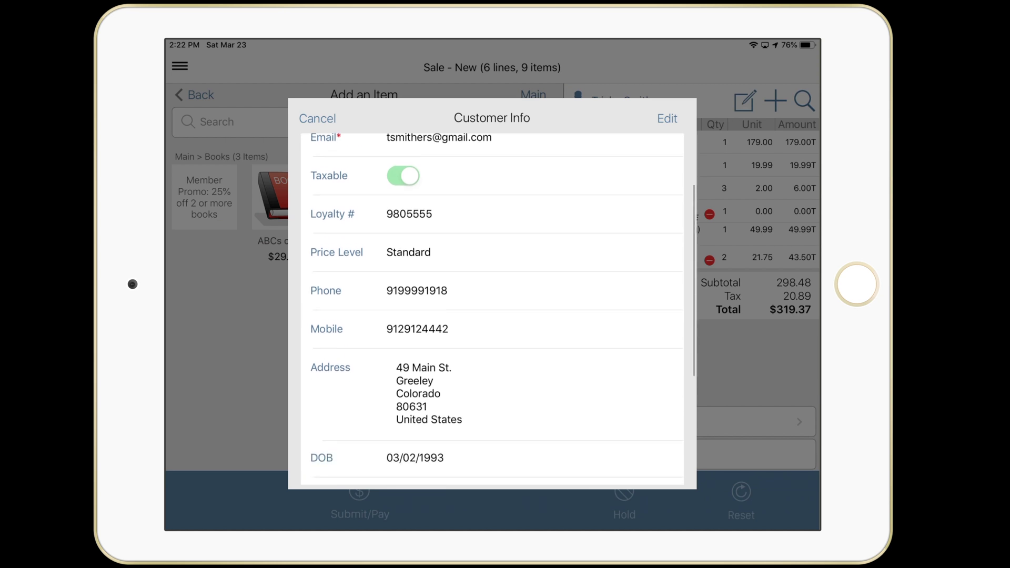
pyautogui.scroll(-2, 492, 309)
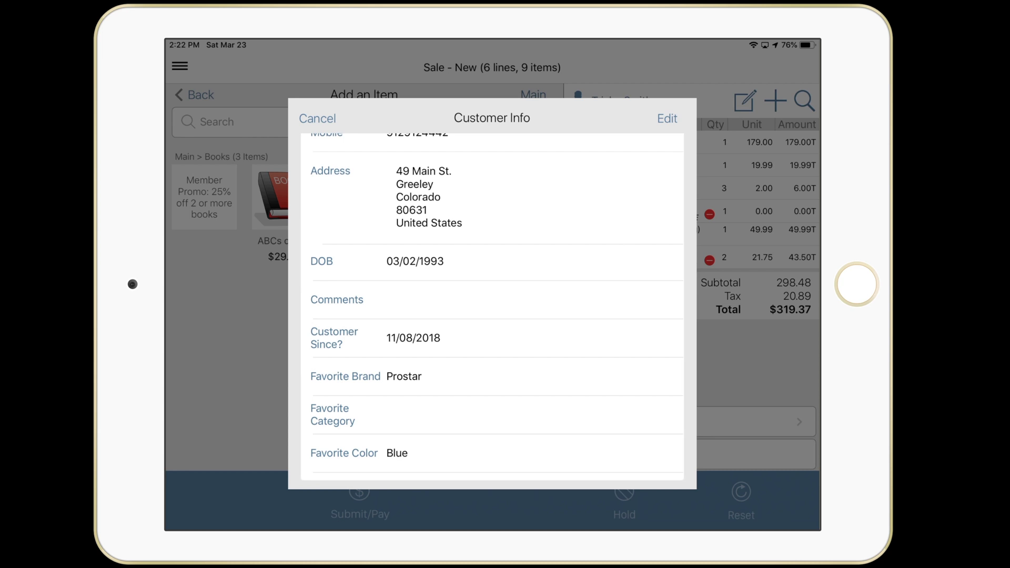
pyautogui.click(318, 119)
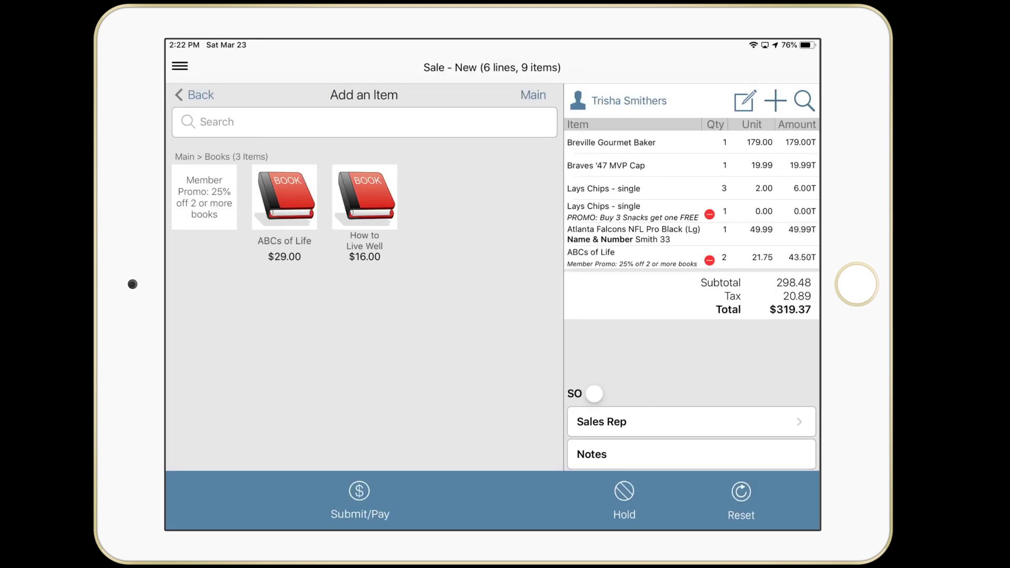
# Step: Toggle special order on and off, and assign the fourth listed sales rep
pyautogui.click(593, 393)
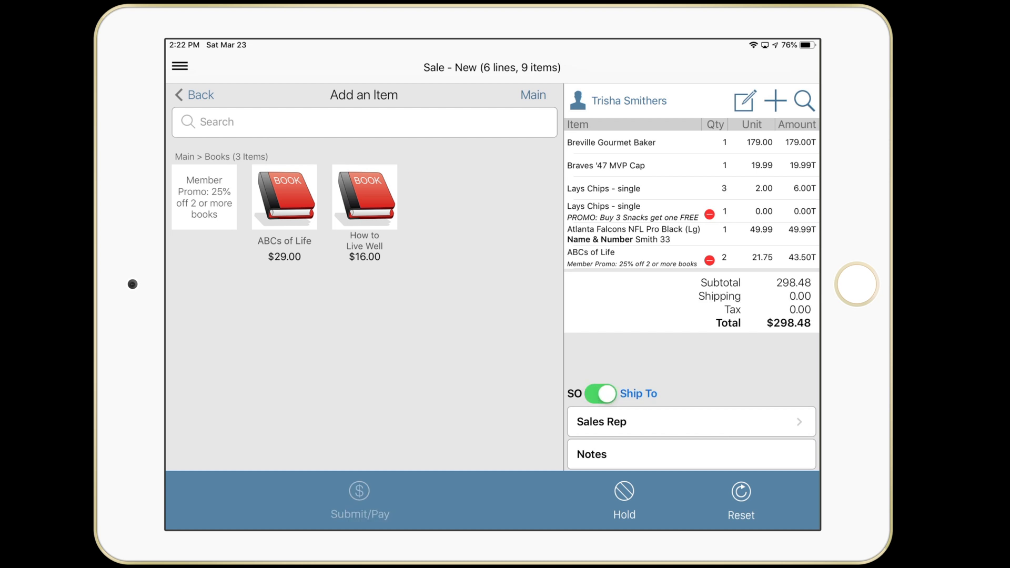
pyautogui.click(600, 393)
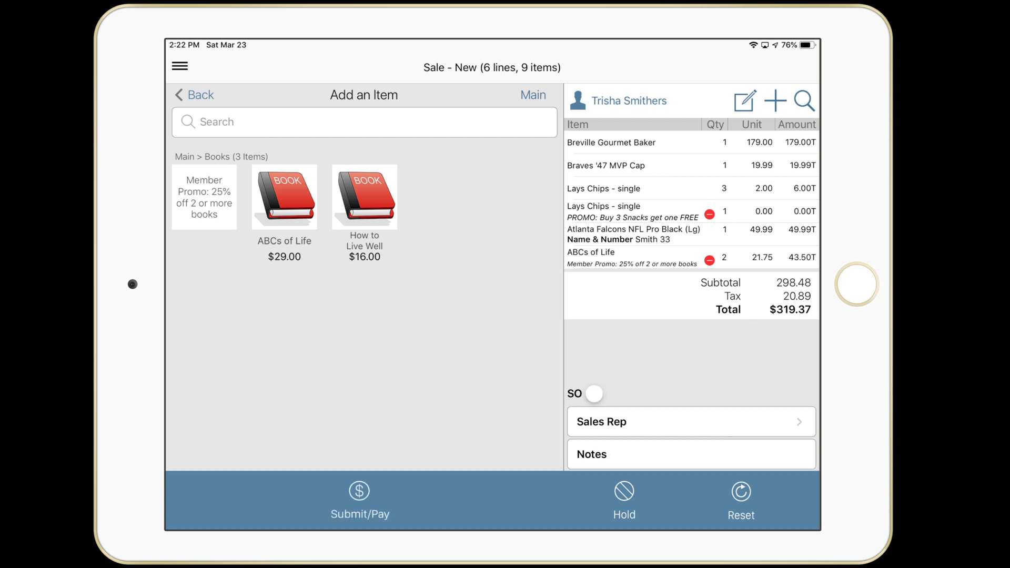
pyautogui.click(692, 422)
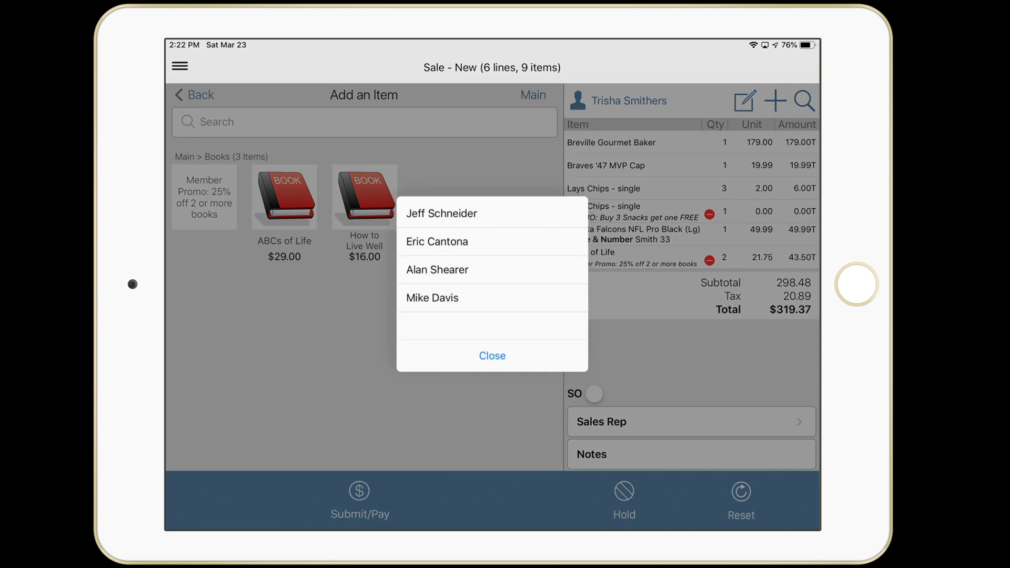
pyautogui.click(433, 297)
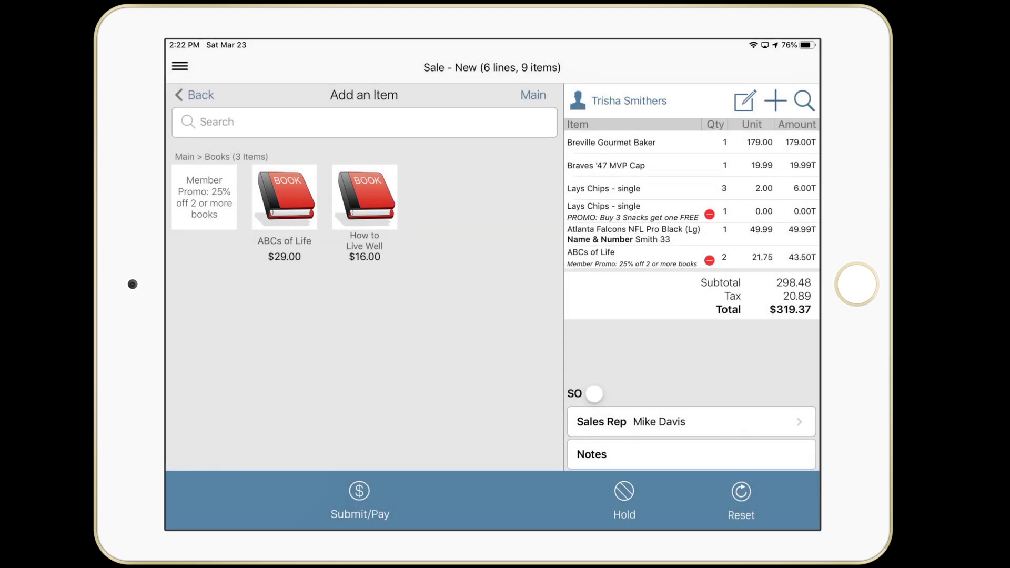
# Step: Pay the $319.37 balance by card and choose an emailed receipt
pyautogui.click(360, 501)
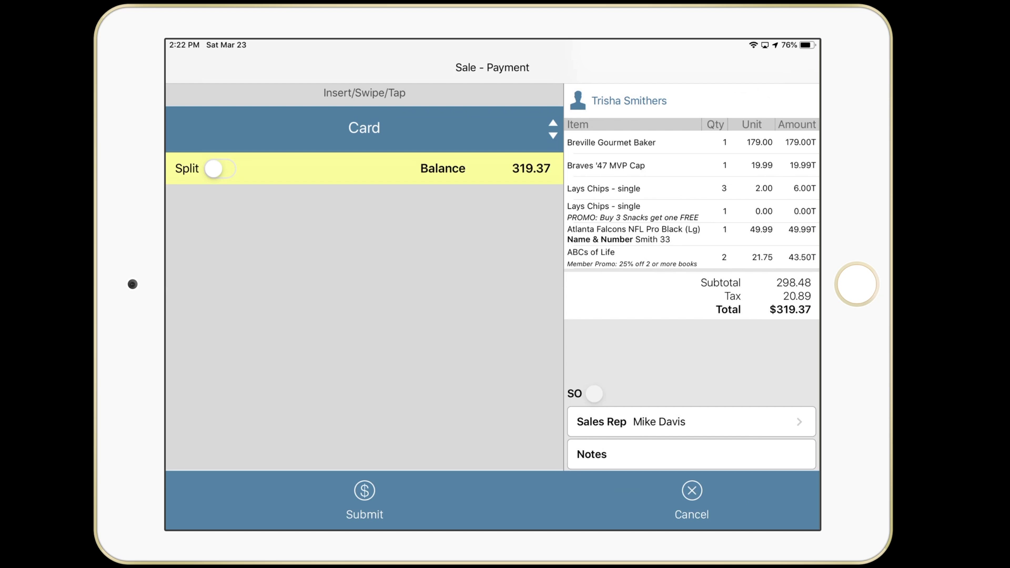
pyautogui.click(364, 502)
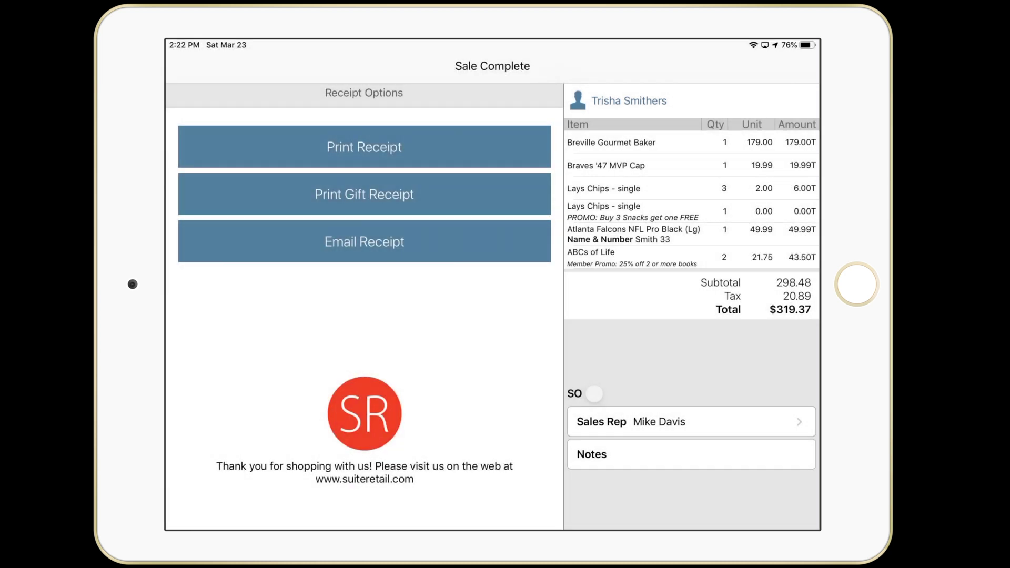
pyautogui.click(363, 242)
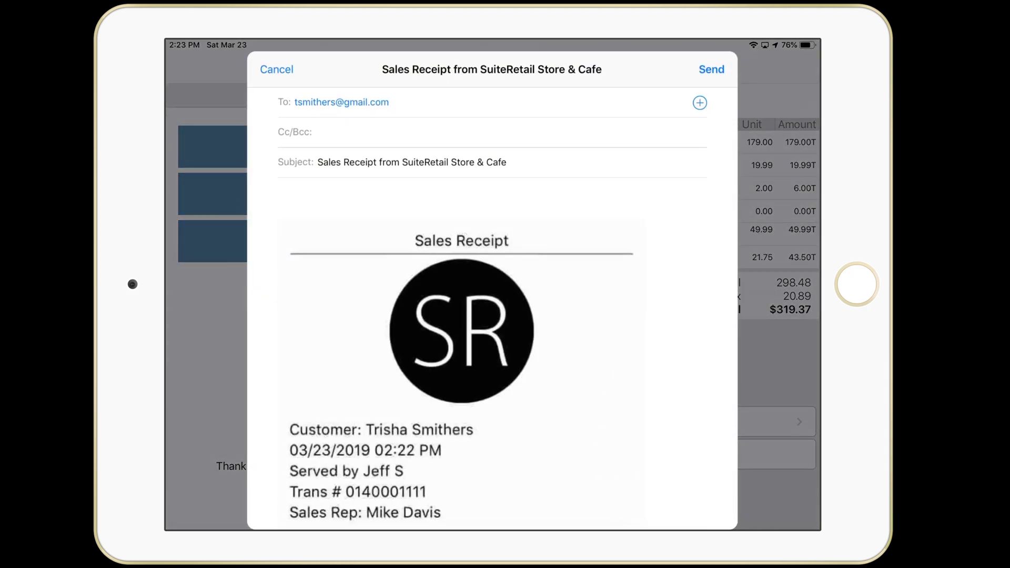
pyautogui.scroll(-2, 462, 317)
pyautogui.scroll(-2, 462, 315)
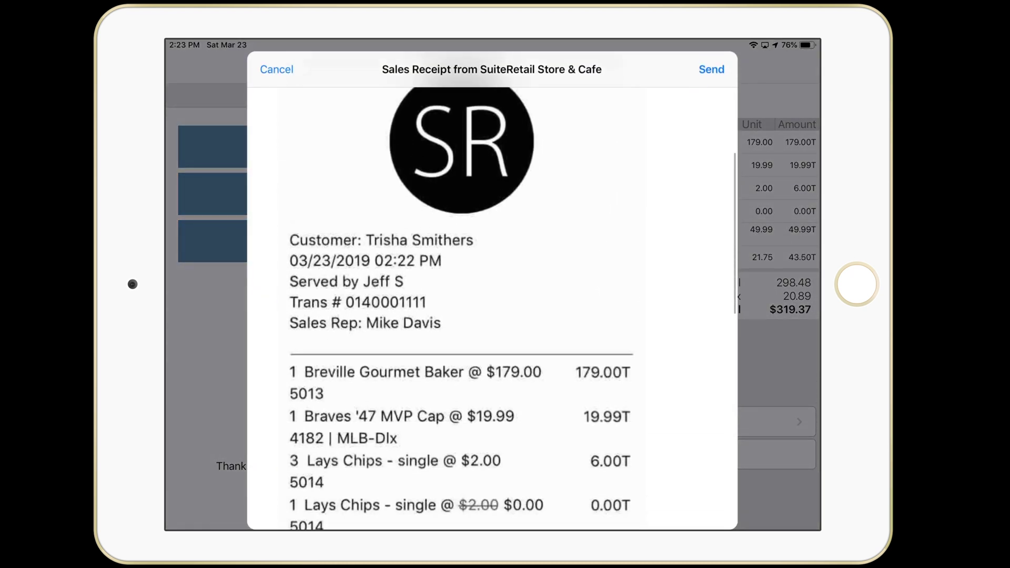
pyautogui.scroll(-2, 462, 317)
pyautogui.scroll(-2, 463, 316)
pyautogui.scroll(-2, 461, 316)
pyautogui.scroll(-2, 462, 316)
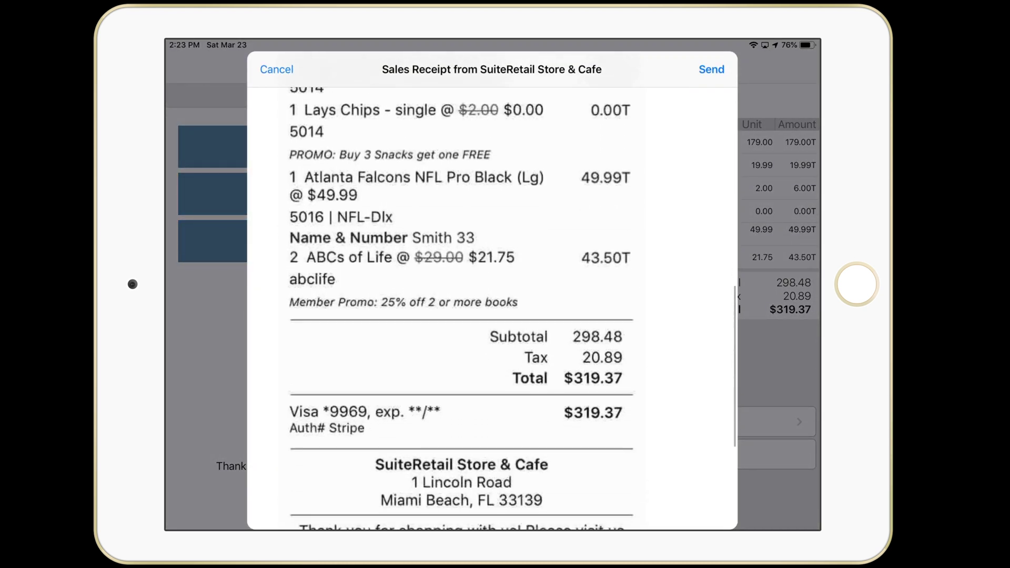
pyautogui.scroll(-2, 462, 315)
pyautogui.scroll(-1, 461, 316)
pyautogui.scroll(-2, 462, 316)
pyautogui.scroll(-1, 462, 317)
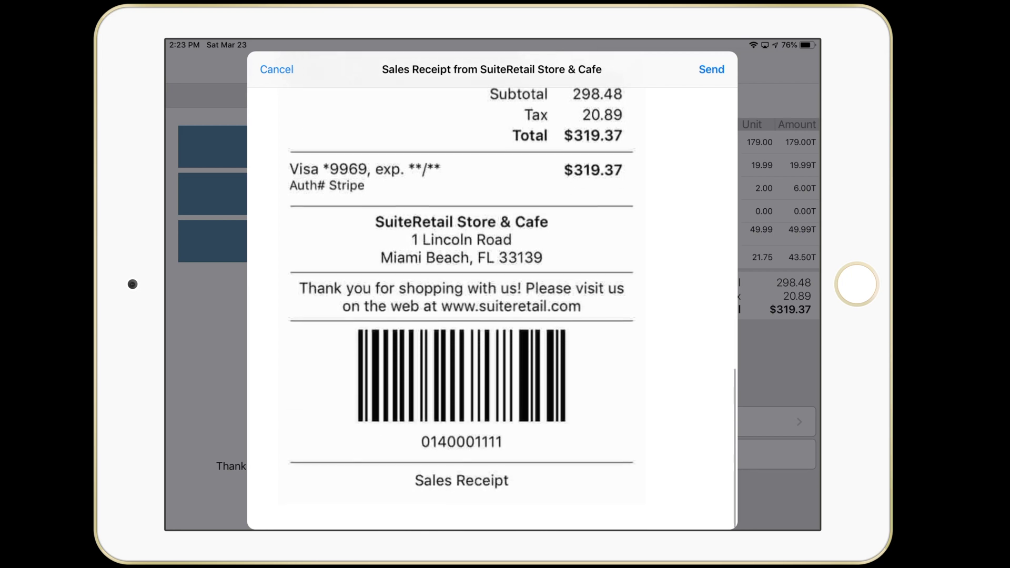
pyautogui.scroll(5, 462, 315)
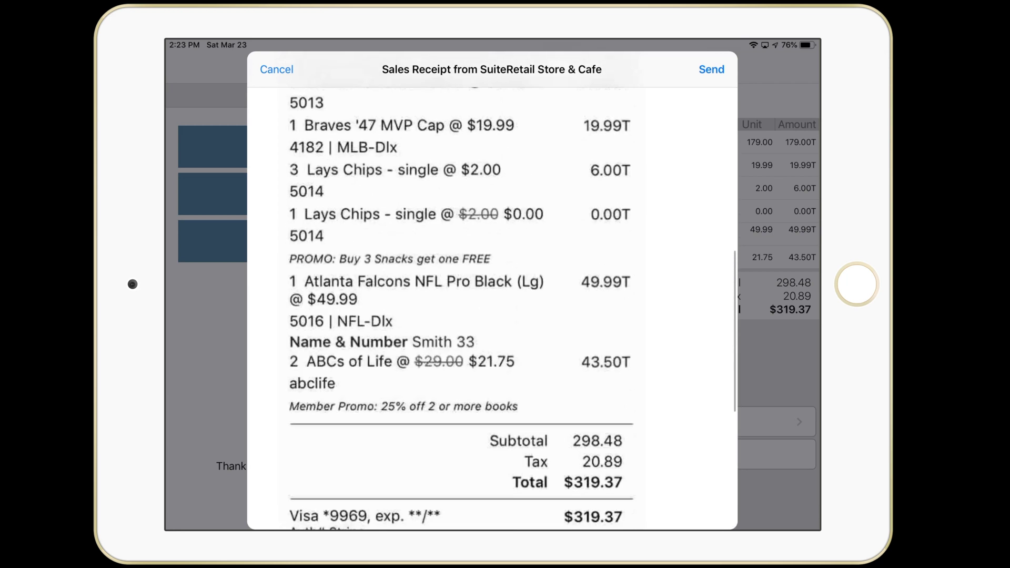
pyautogui.scroll(4, 461, 315)
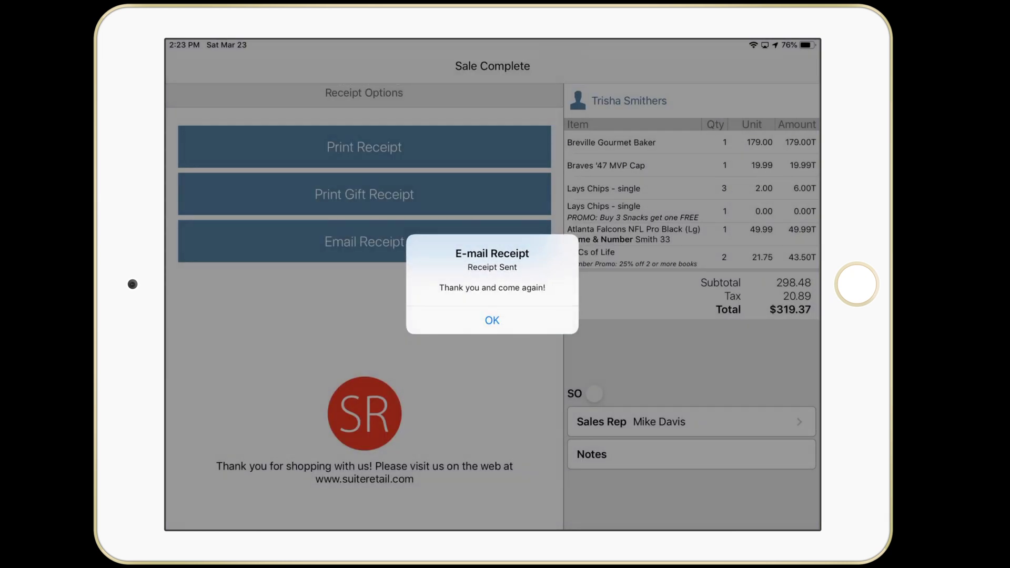
# Step: Acknowledge the Receipt Sent confirmation to return to an empty sale
pyautogui.click(491, 320)
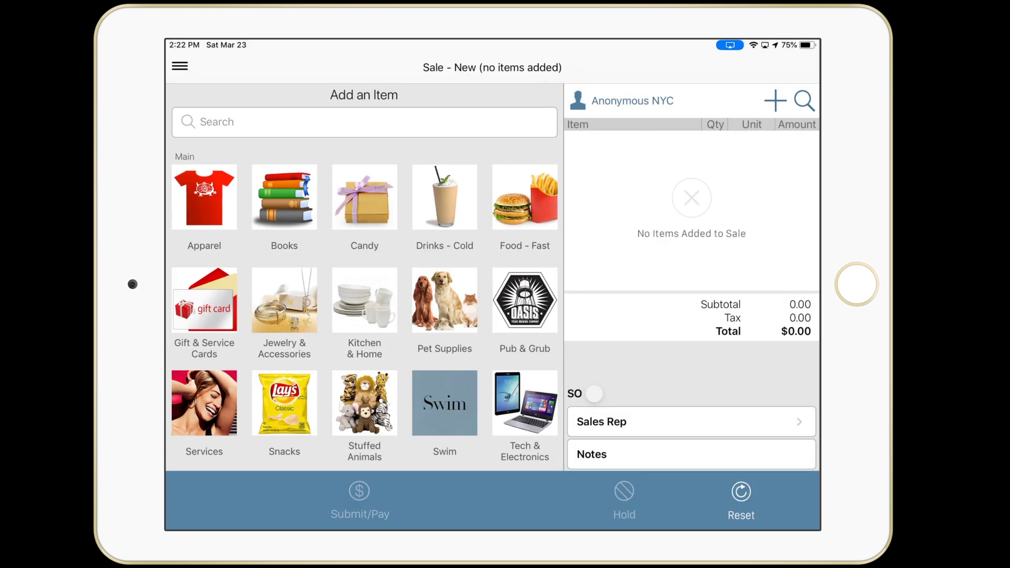
# Step: Find the most recent $272.83 card sale in past sales and start a return
pyautogui.click(181, 66)
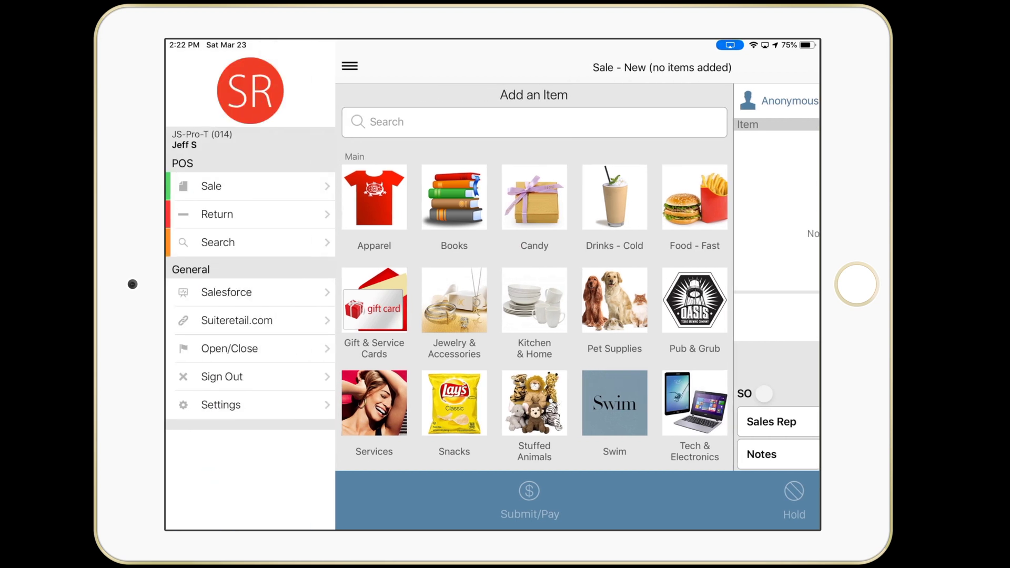
pyautogui.click(219, 243)
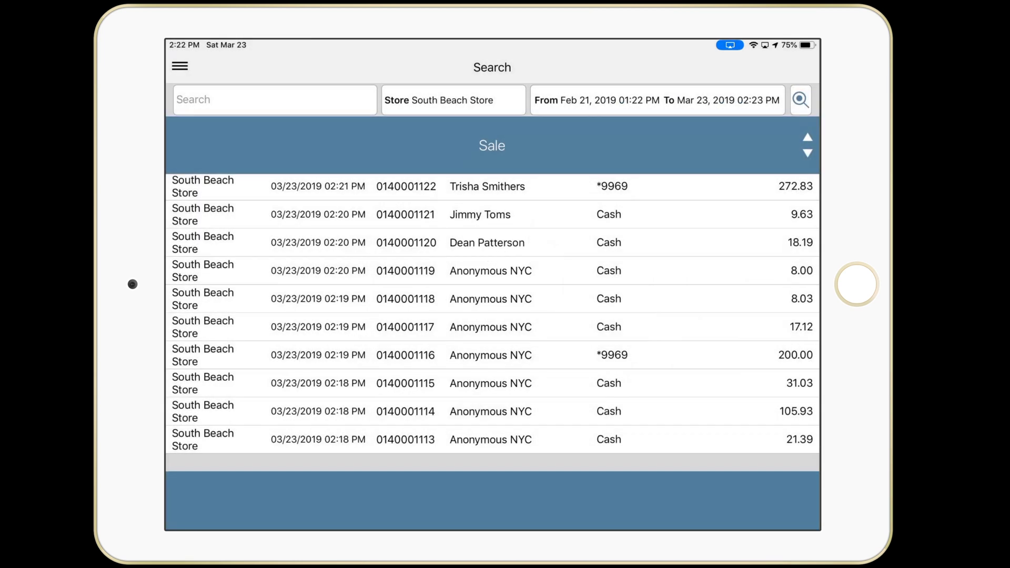
pyautogui.click(487, 186)
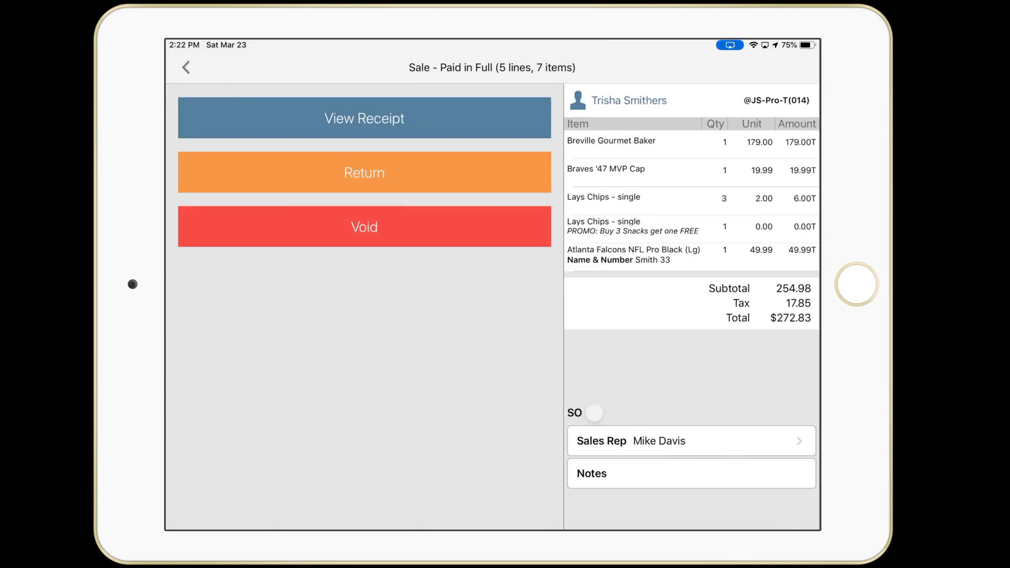
pyautogui.click(364, 172)
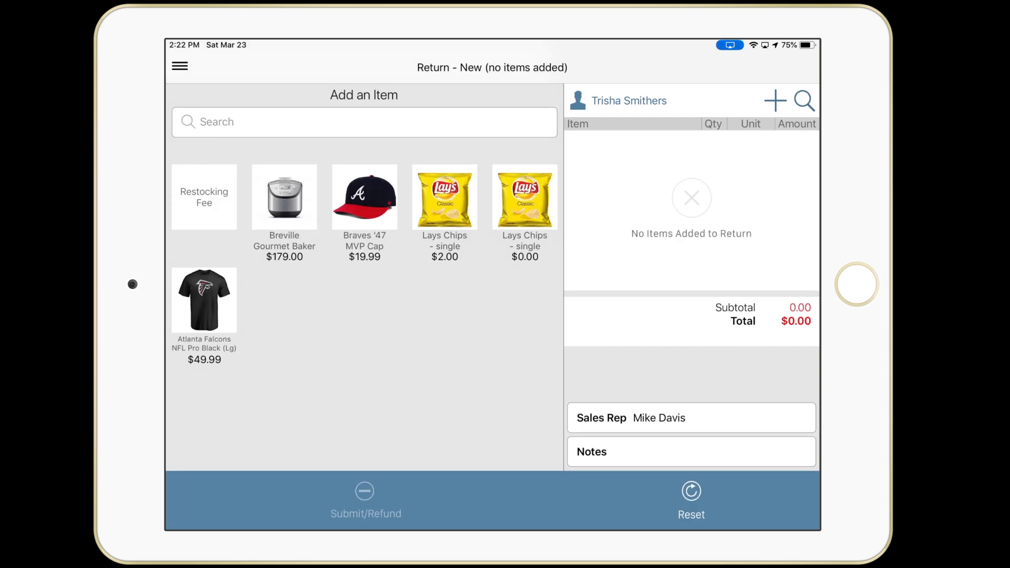
# Step: Return the Breville Gourmet Baker, refunding $191.53 to the original card
pyautogui.click(285, 198)
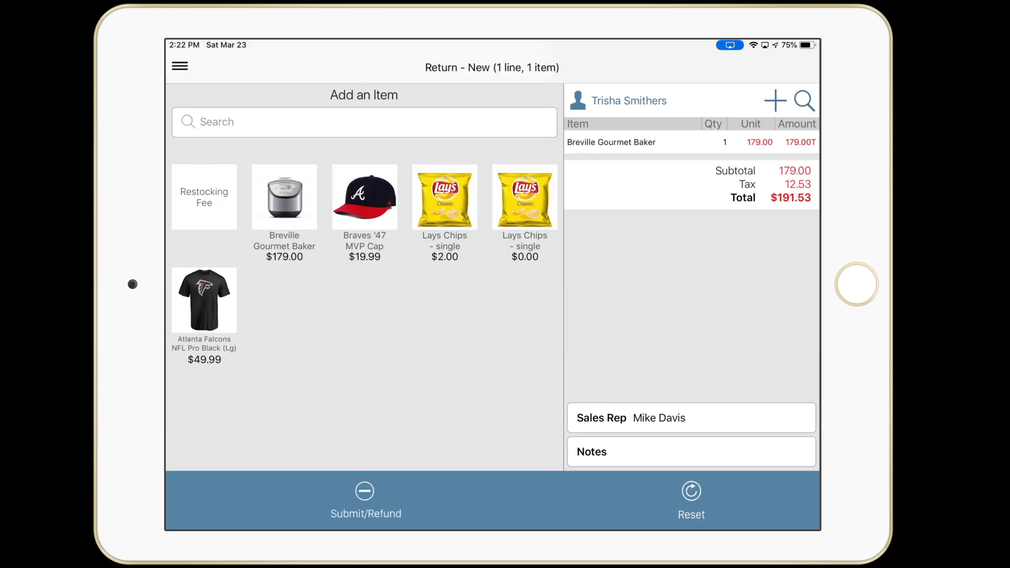
pyautogui.click(365, 502)
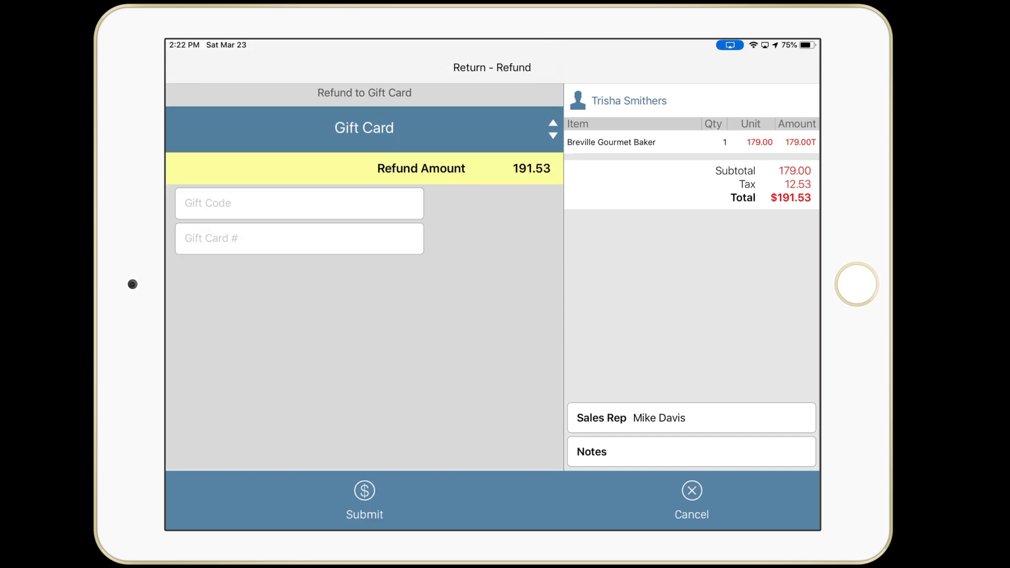
pyautogui.click(363, 128)
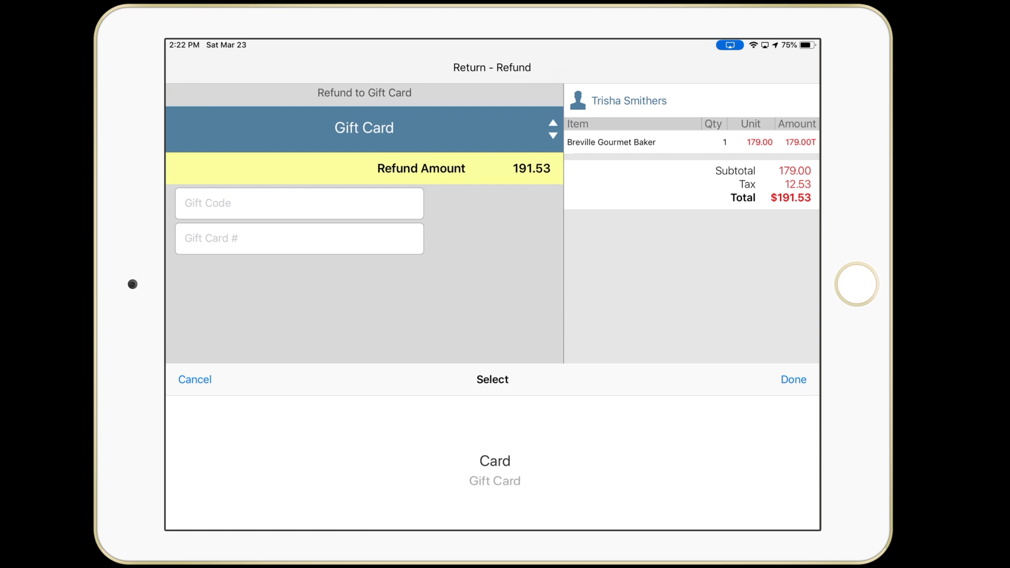
pyautogui.click(793, 379)
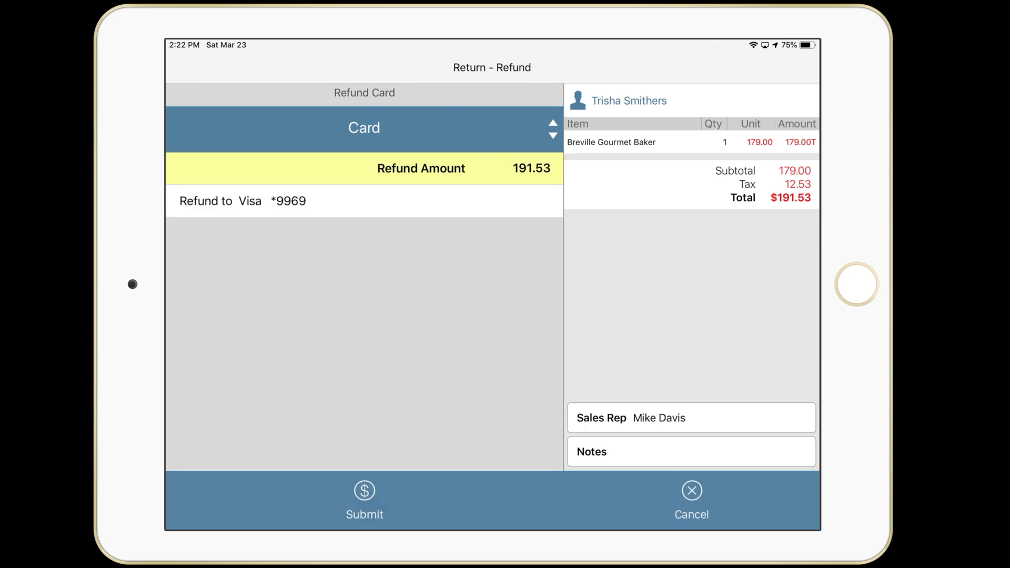
pyautogui.click(363, 502)
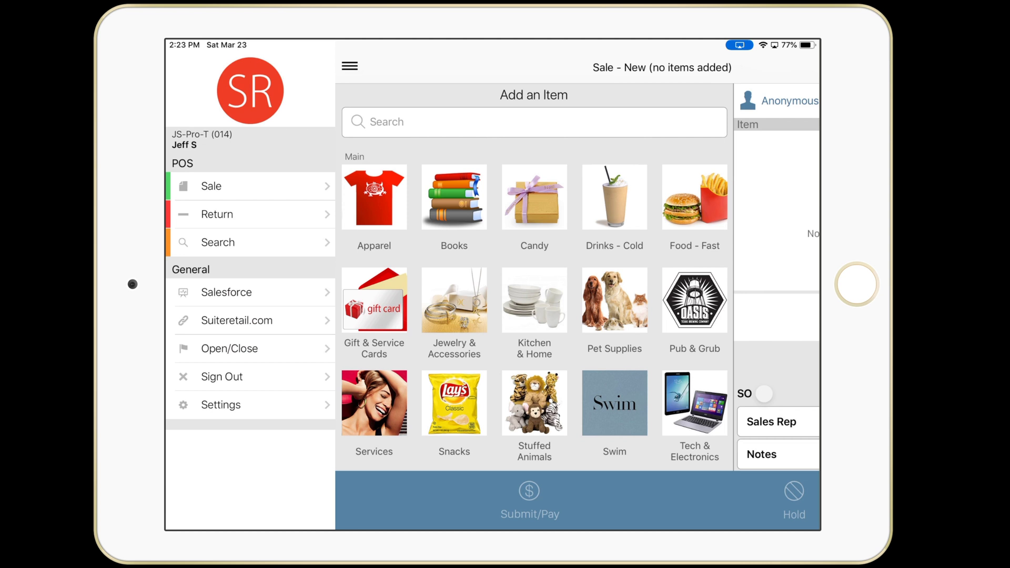
pyautogui.click(227, 293)
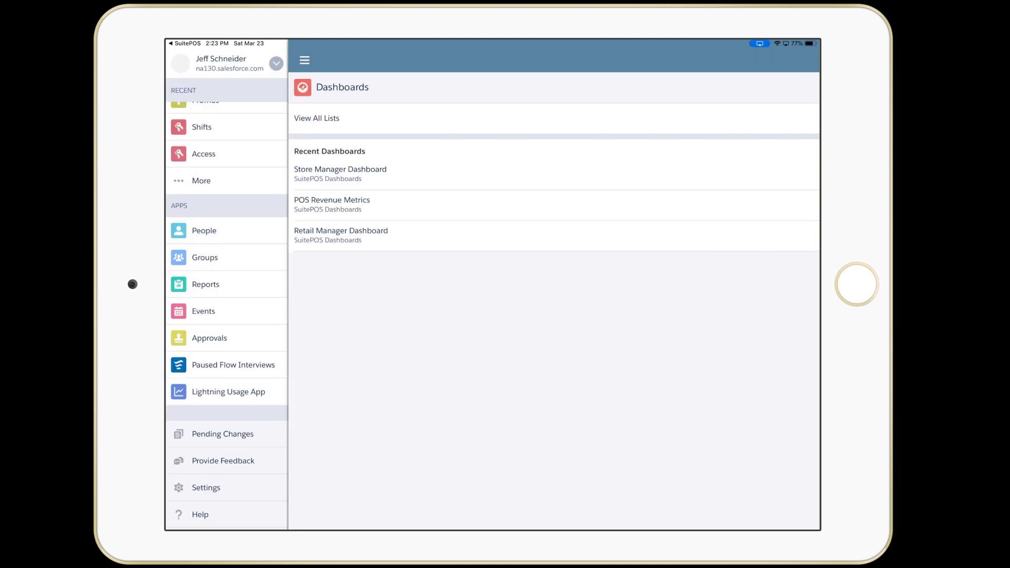
pyautogui.scroll(-1, 227, 316)
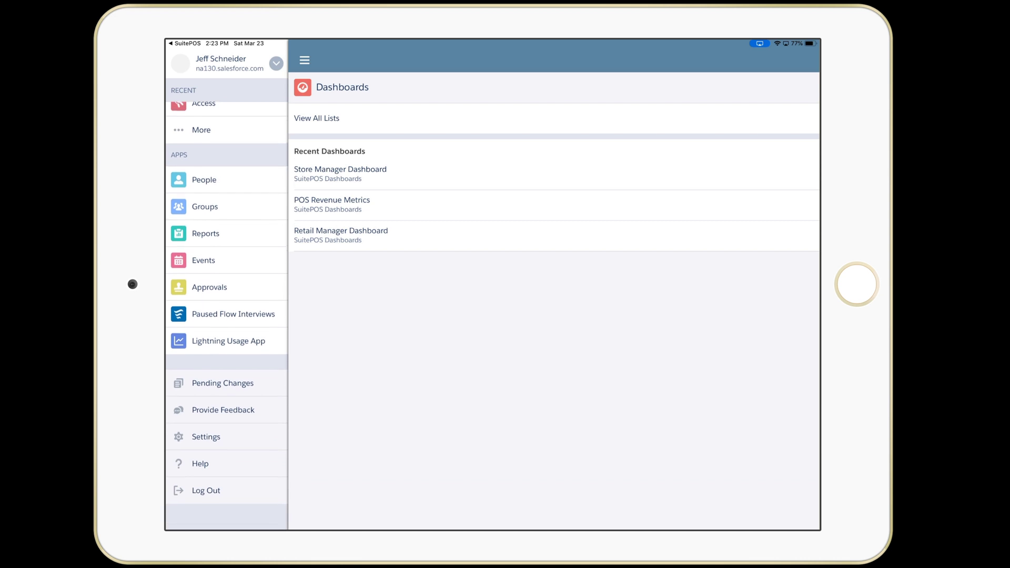
pyautogui.scroll(5, 226, 315)
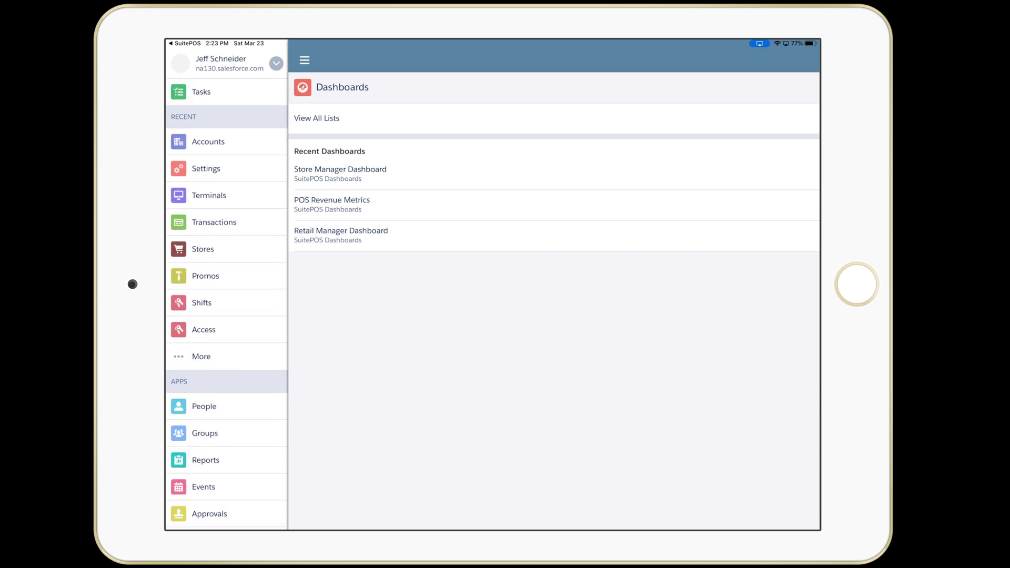
pyautogui.scroll(-2, 226, 317)
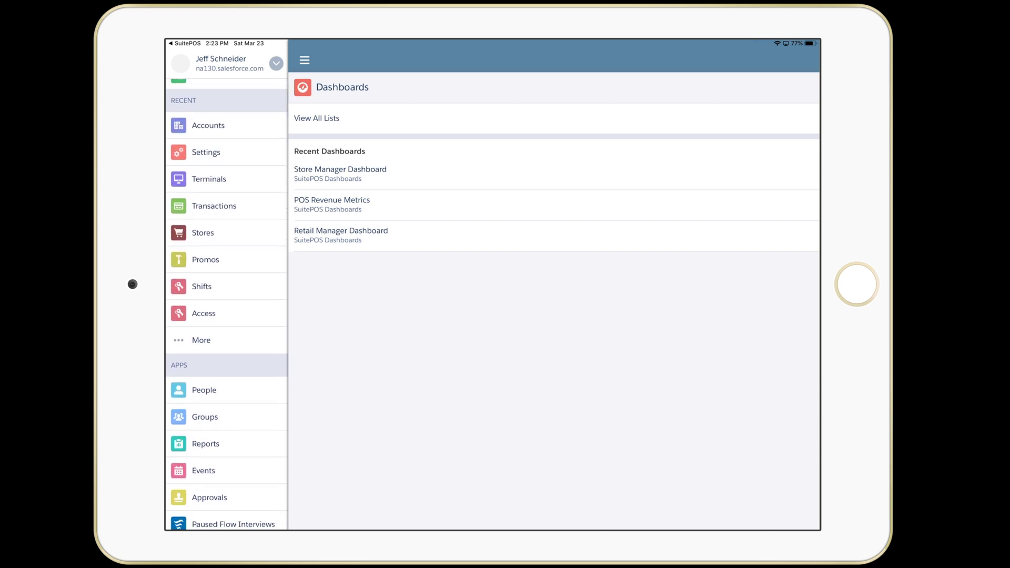
pyautogui.click(188, 43)
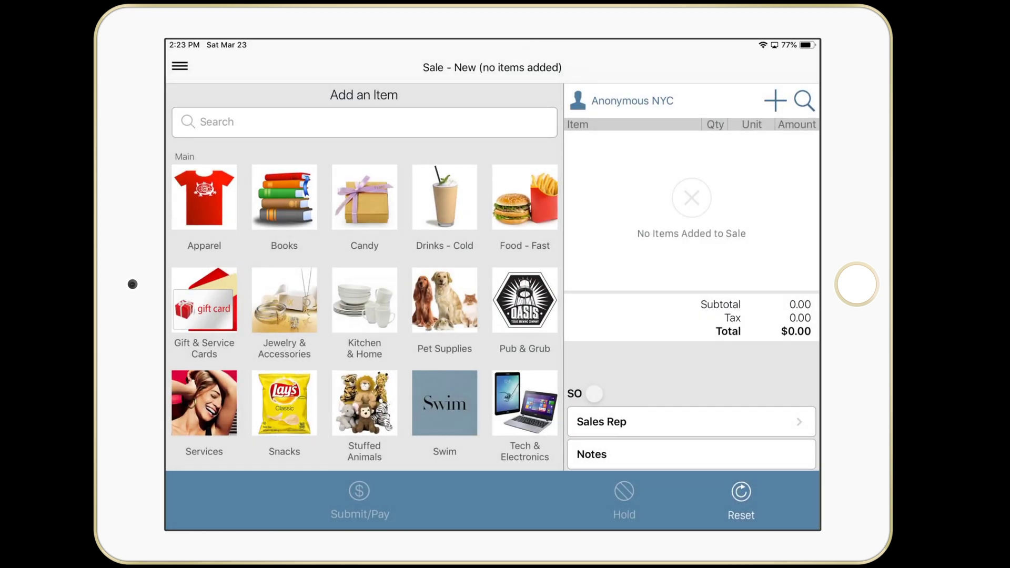
# Step: Visit the Suiteretail.com website from the menu, then go back to the Sale screen
pyautogui.click(180, 66)
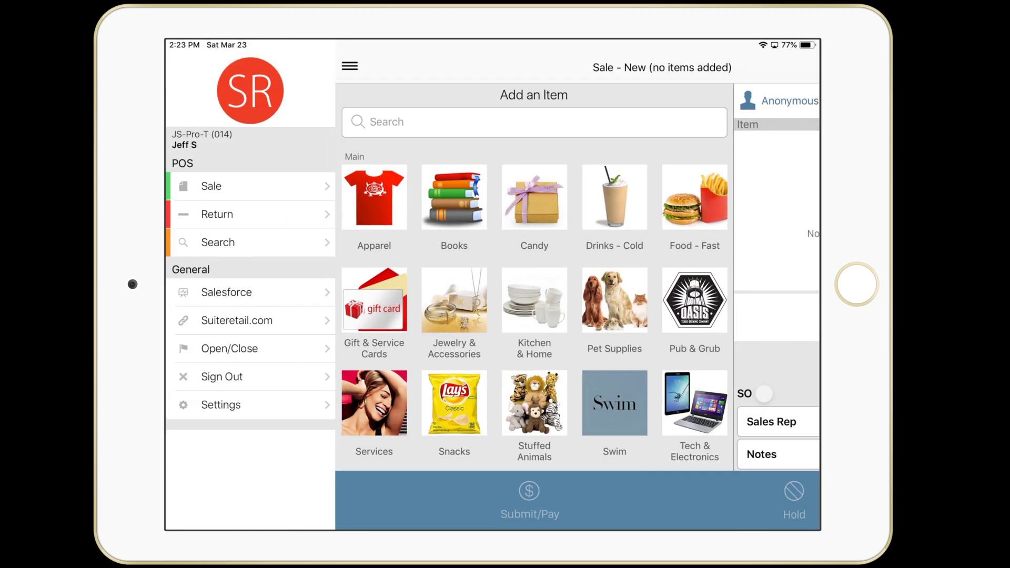
pyautogui.click(237, 321)
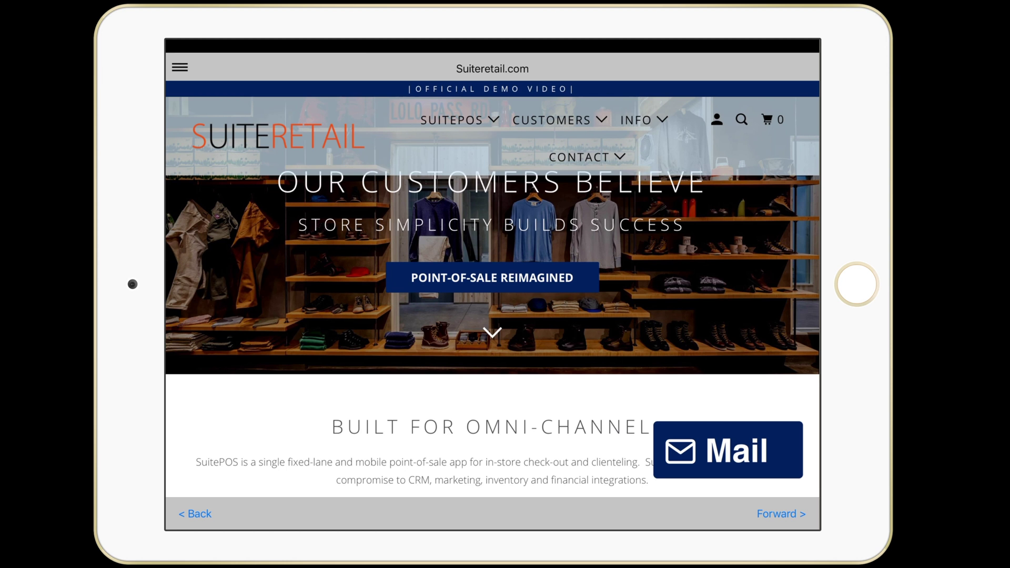
pyautogui.click(180, 68)
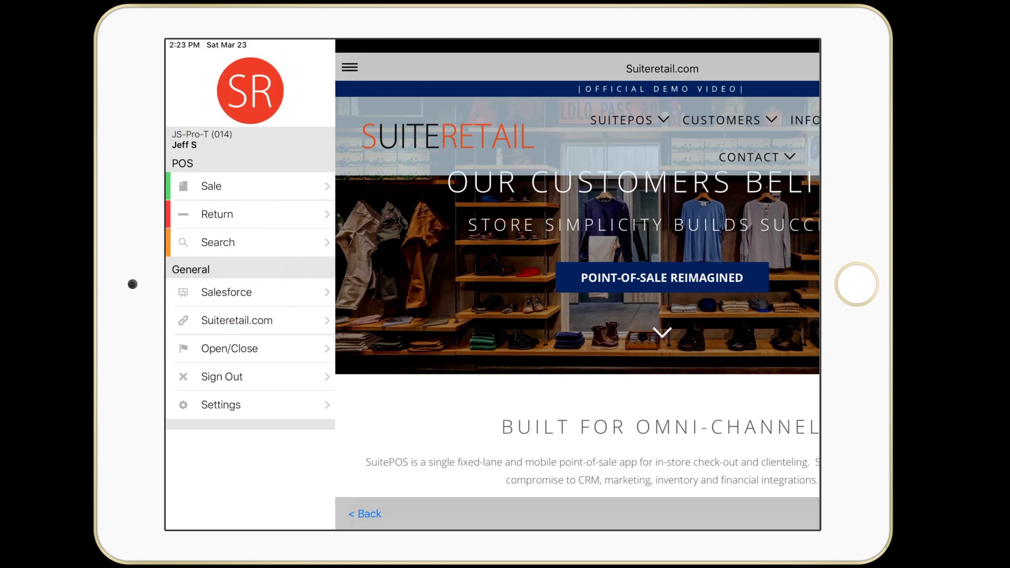
pyautogui.click(237, 186)
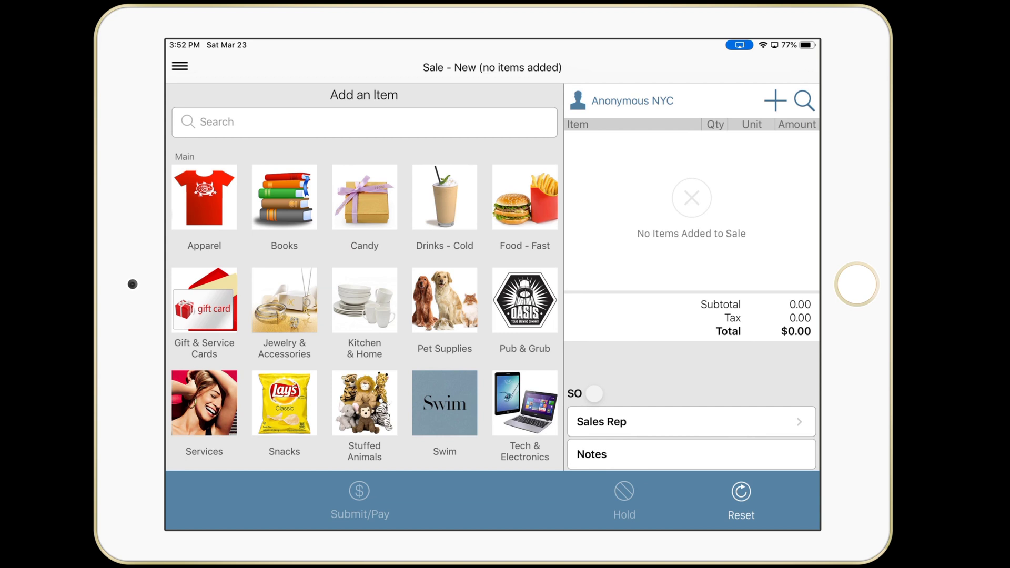
# Step: Sign out of the POS and confirm with Yes
pyautogui.click(180, 66)
pyautogui.click(222, 377)
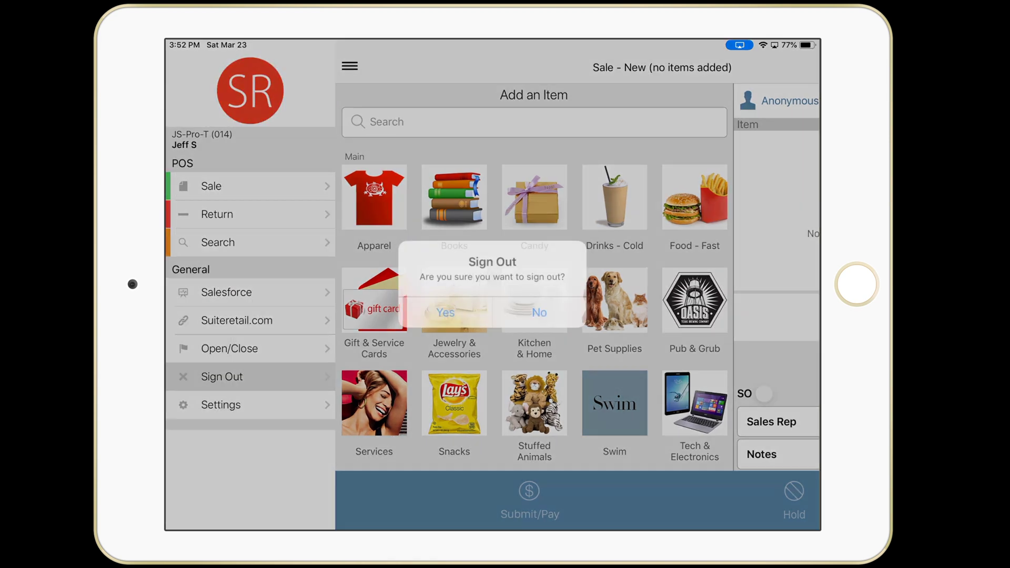
pyautogui.click(450, 310)
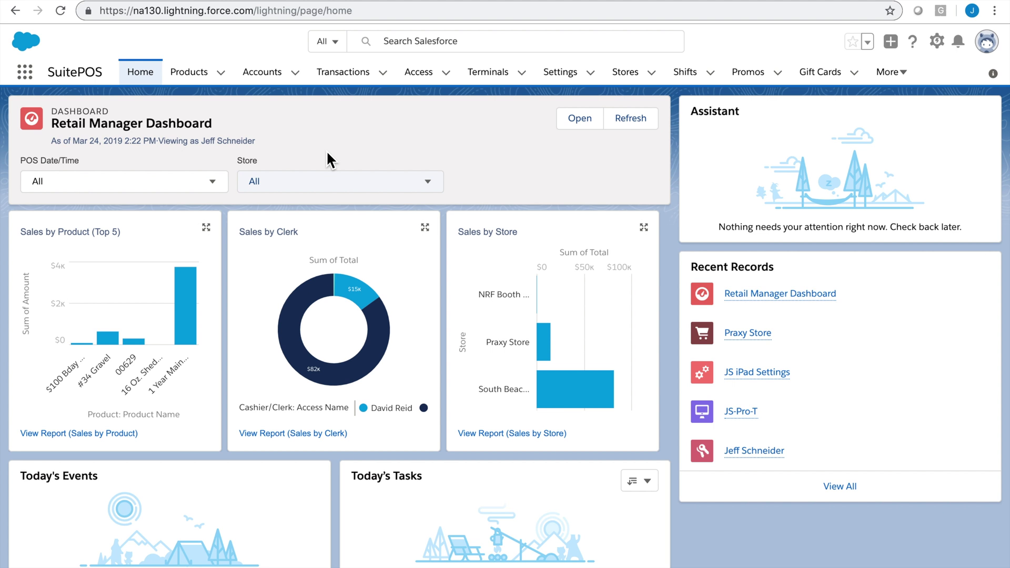
# Step: Review the #34 Gravel product's details and related records from the Products list
pyautogui.click(195, 76)
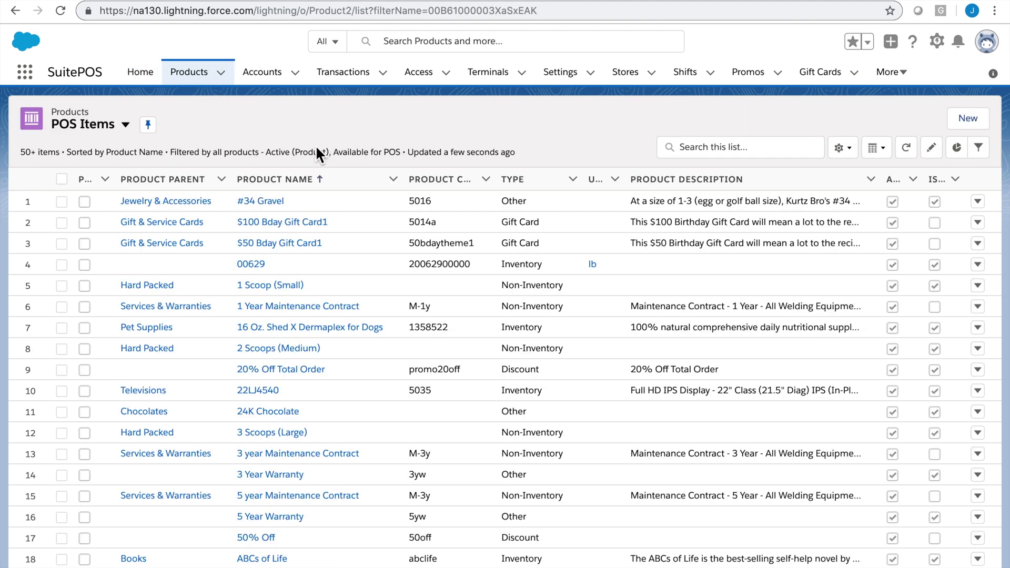
pyautogui.click(261, 201)
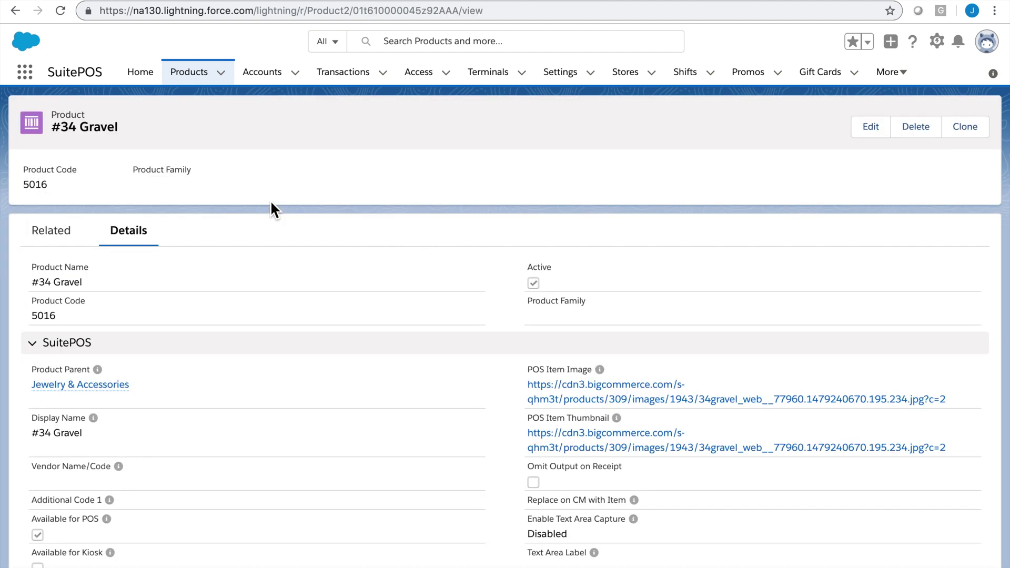
pyautogui.scroll(-3, 275, 284)
pyautogui.scroll(-3, 275, 283)
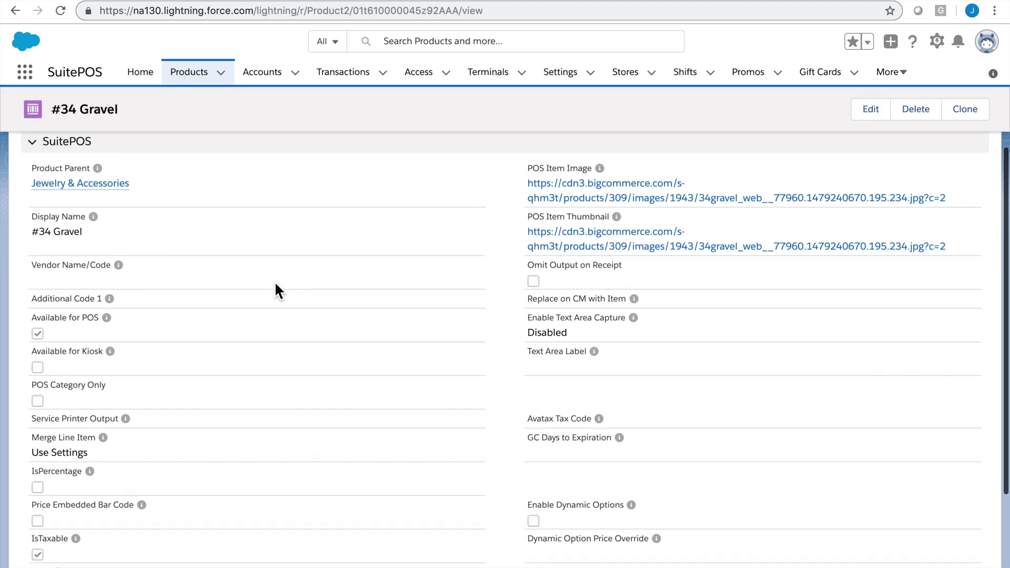
pyautogui.scroll(-5, 275, 284)
pyautogui.scroll(1, 274, 281)
pyautogui.scroll(3, 274, 282)
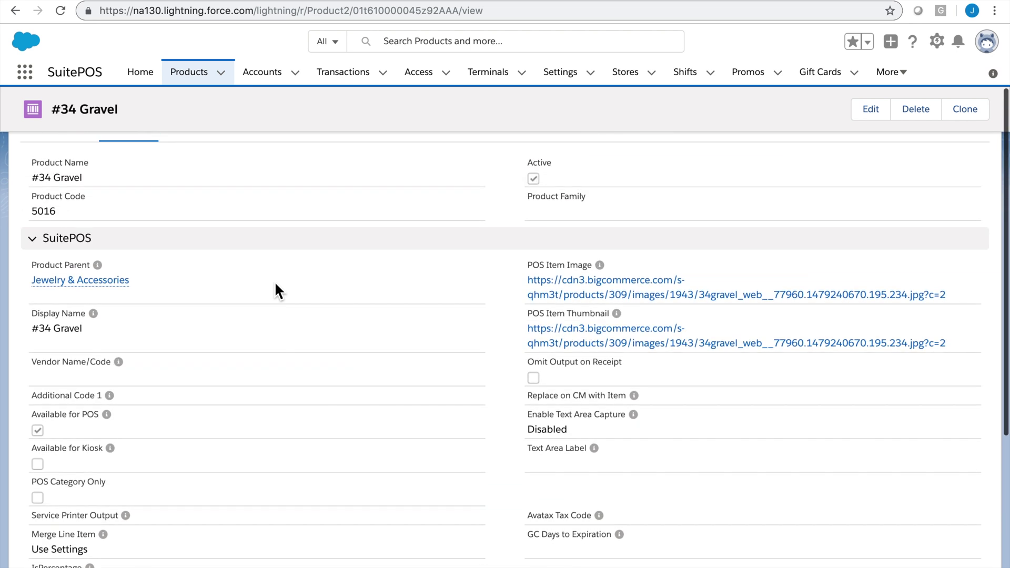
pyautogui.scroll(2, 274, 281)
pyautogui.click(52, 232)
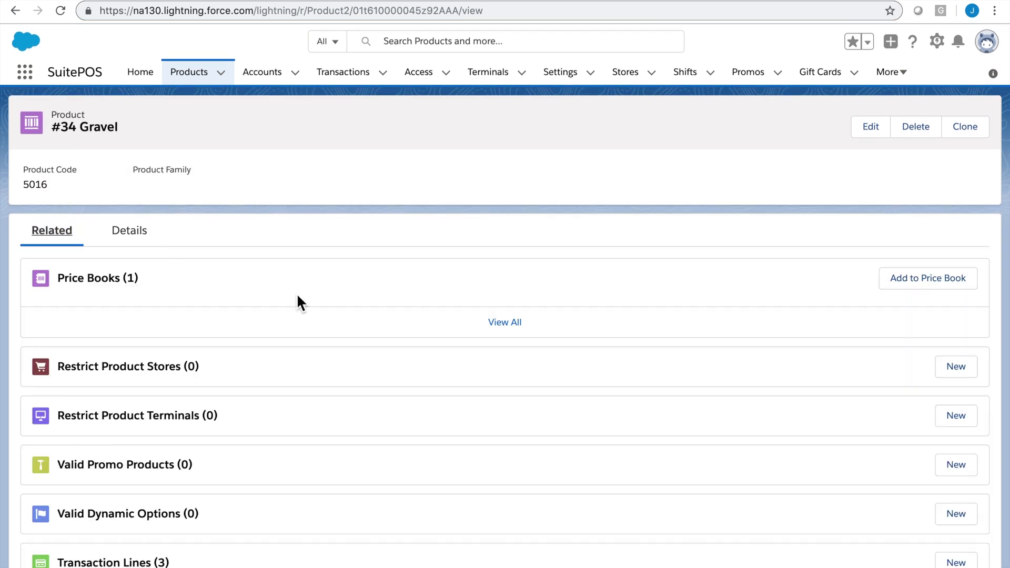
pyautogui.scroll(-1, 322, 320)
pyautogui.scroll(-1, 323, 320)
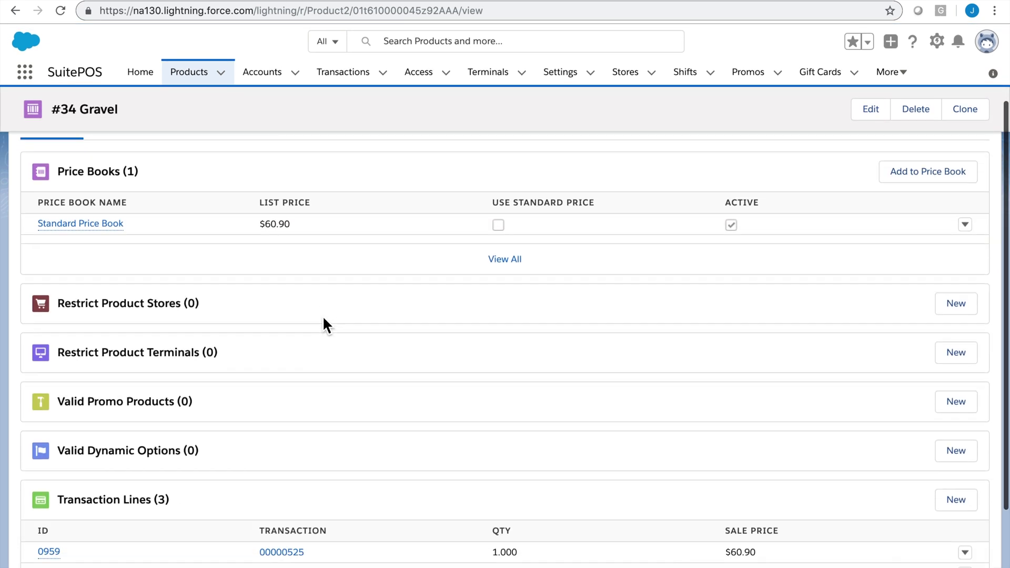
pyautogui.scroll(-2, 323, 320)
pyautogui.scroll(2, 323, 315)
pyautogui.scroll(1, 323, 315)
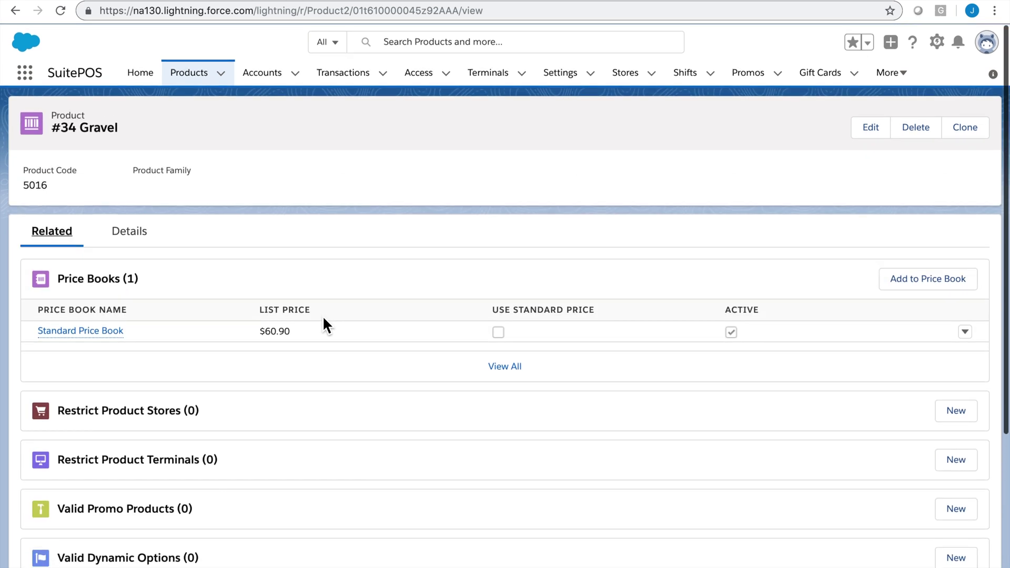
pyautogui.click(281, 85)
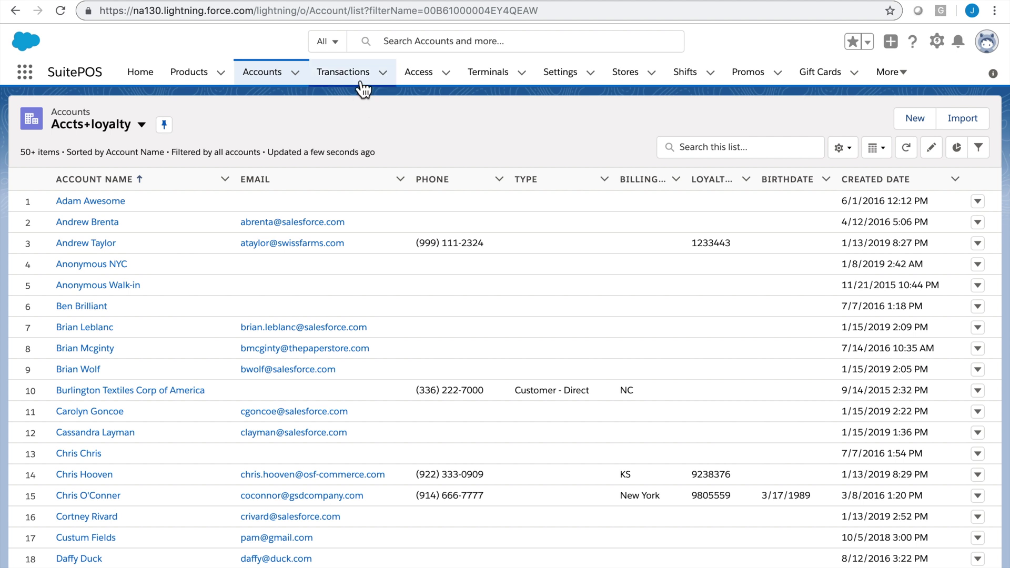
# Step: Review transaction 00000570's details and line items, then show the POS Access list
pyautogui.click(363, 88)
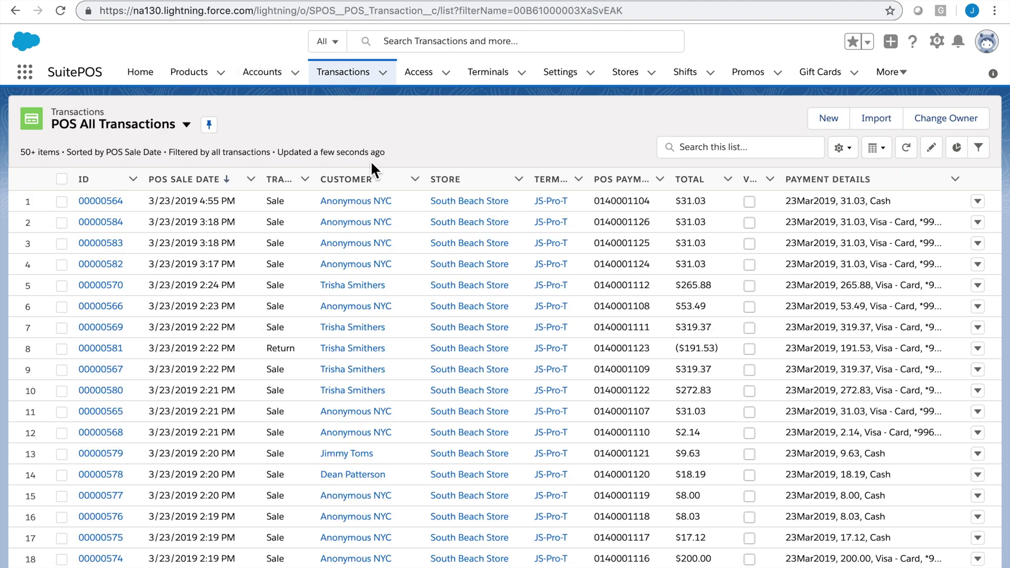
pyautogui.moveTo(353, 285)
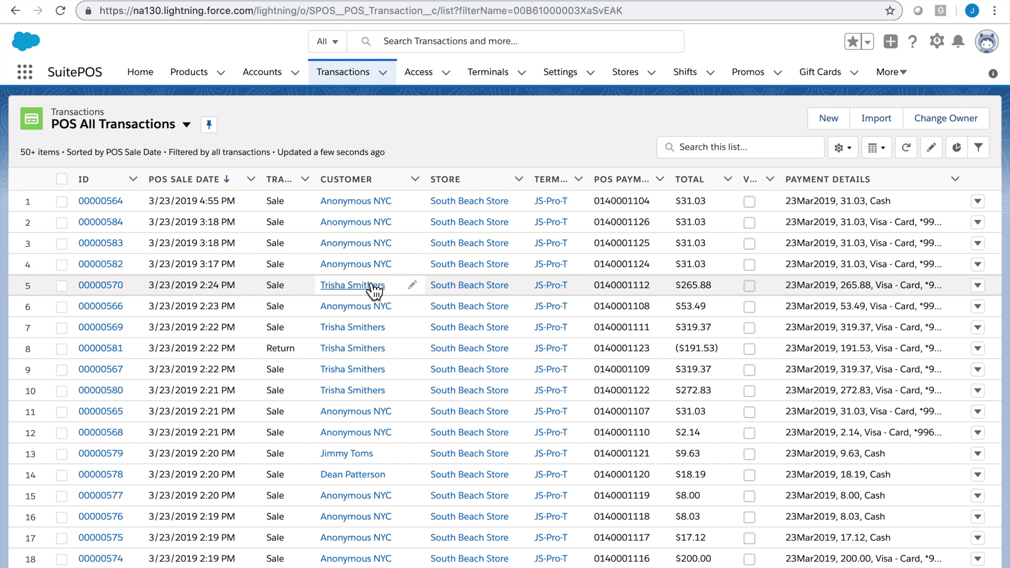
pyautogui.click(116, 287)
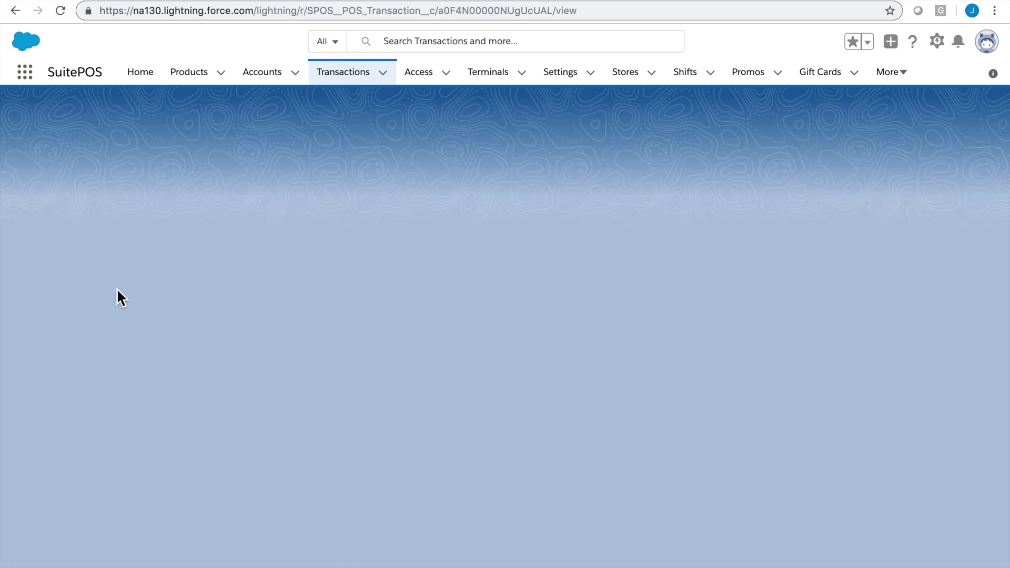
pyautogui.scroll(-1, 332, 227)
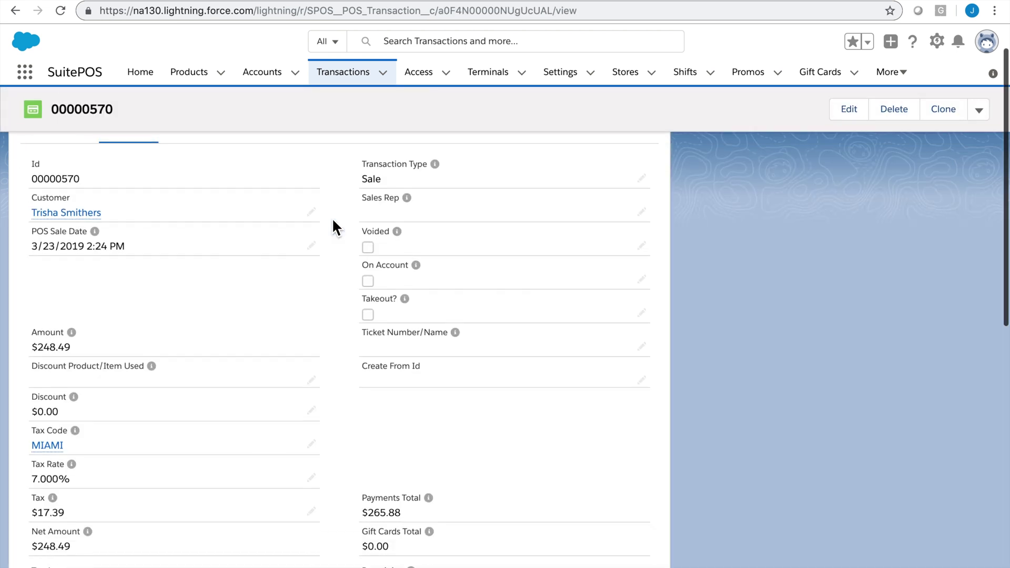
pyautogui.scroll(-1, 333, 227)
pyautogui.scroll(-2, 332, 227)
pyautogui.scroll(-1, 332, 226)
pyautogui.scroll(-3, 332, 227)
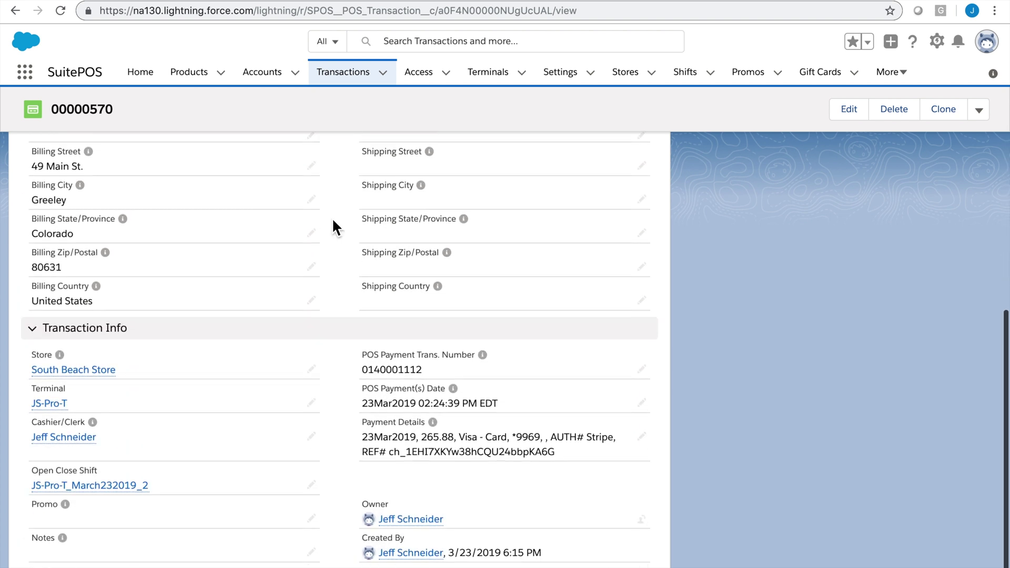
pyautogui.scroll(-1, 332, 227)
pyautogui.scroll(2, 332, 227)
pyautogui.scroll(2, 332, 227)
pyautogui.scroll(1, 333, 227)
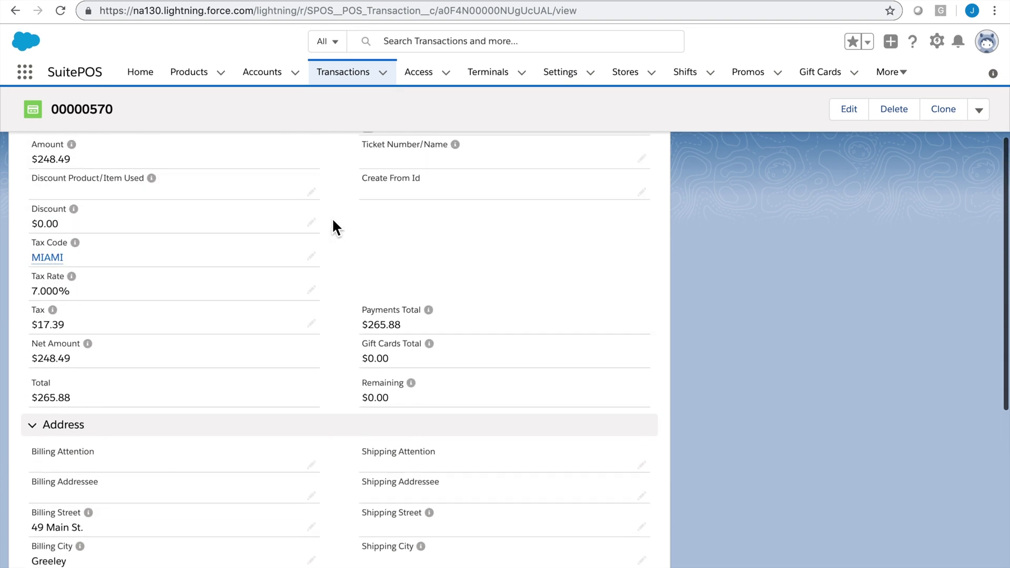
pyautogui.scroll(1, 332, 227)
pyautogui.scroll(2, 332, 227)
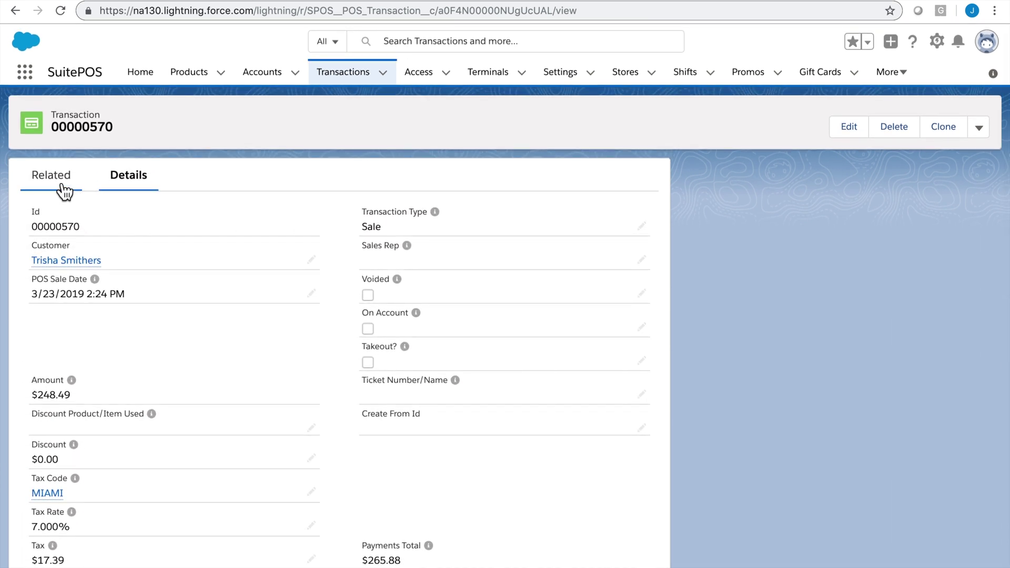
pyautogui.click(60, 184)
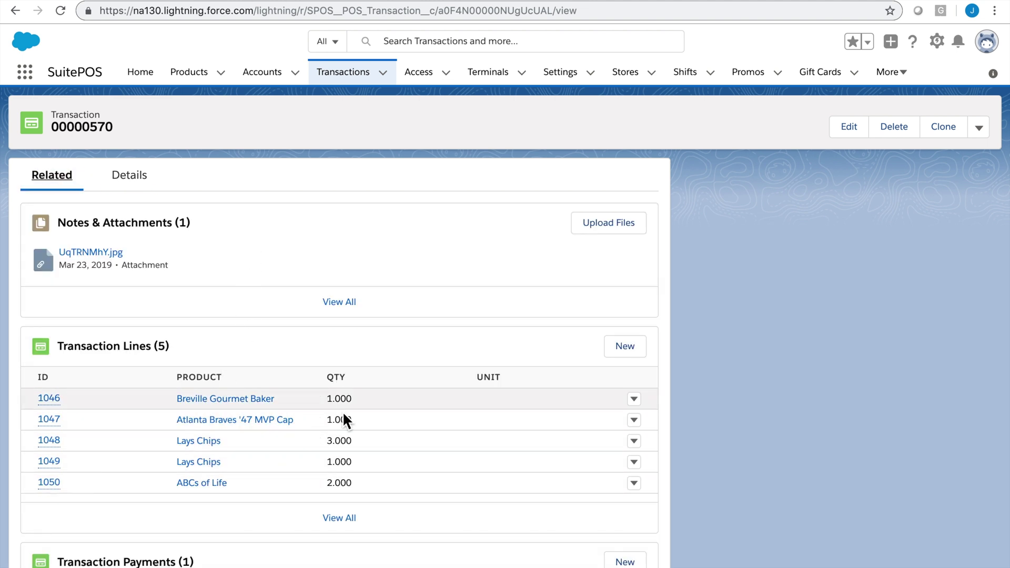
pyautogui.scroll(-2, 282, 458)
pyautogui.scroll(3, 282, 467)
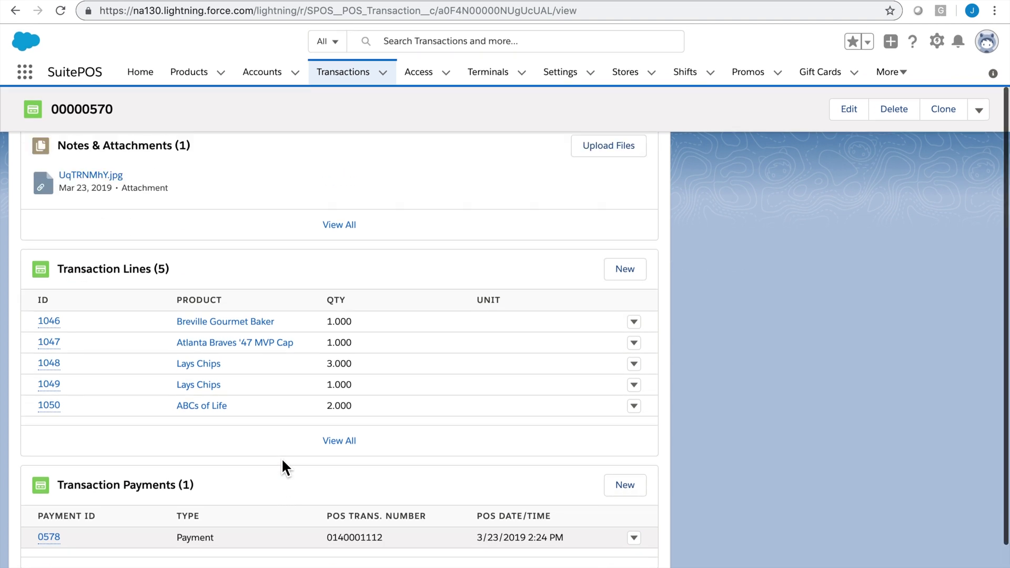
pyautogui.click(436, 74)
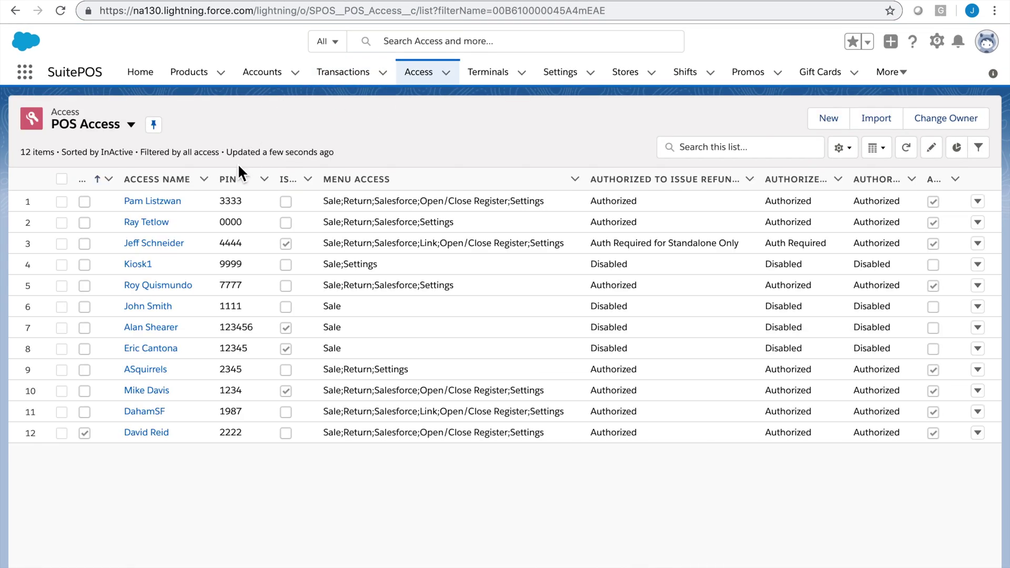
pyautogui.moveTo(155, 243)
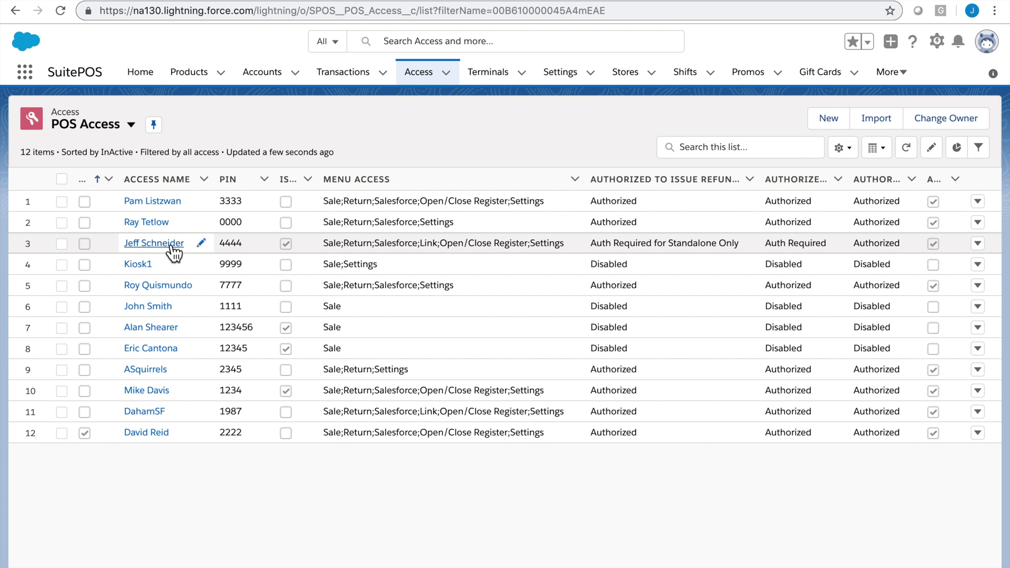
pyautogui.click(155, 244)
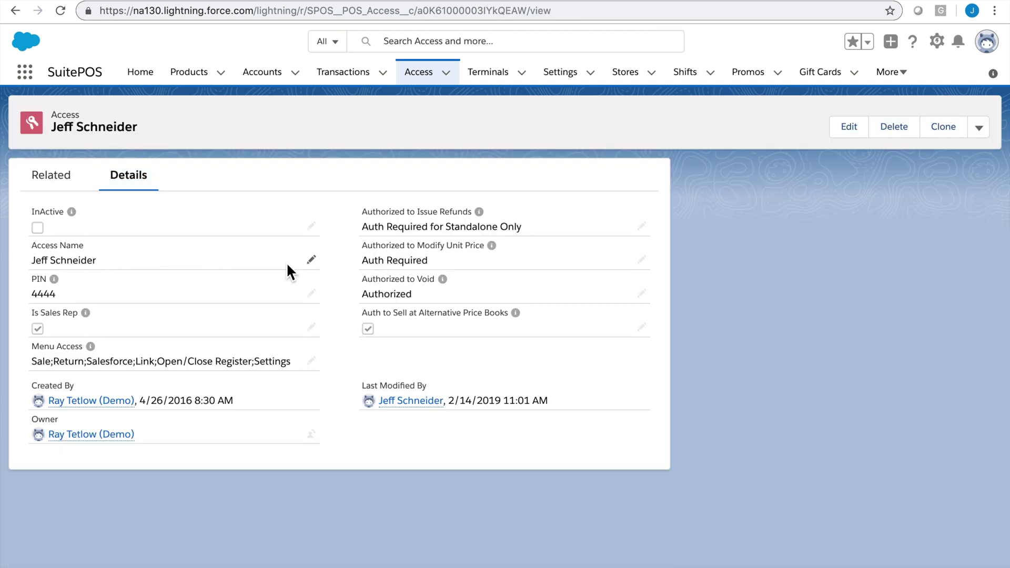
pyautogui.click(48, 177)
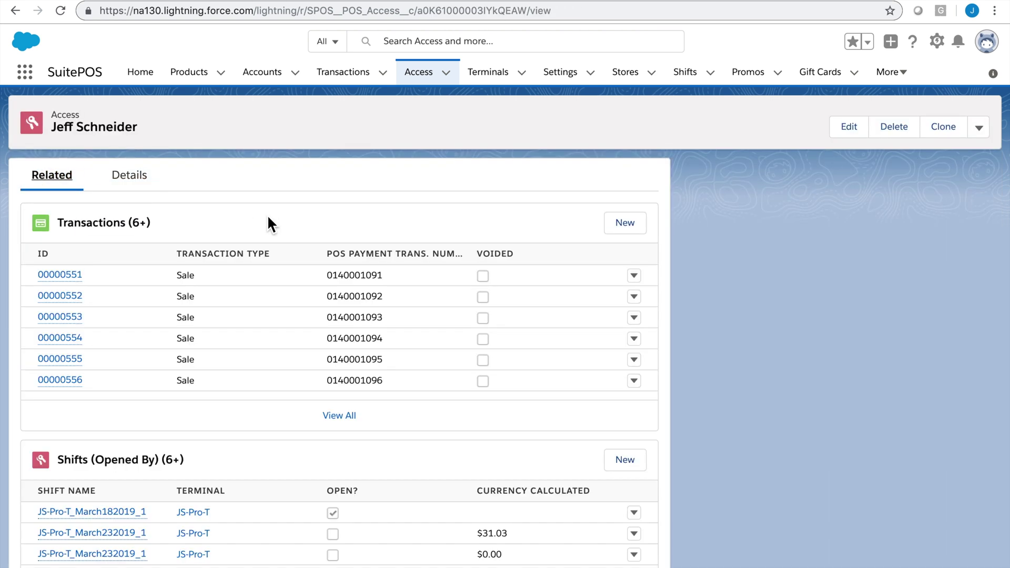
pyautogui.scroll(-2, 268, 214)
pyautogui.scroll(2, 267, 214)
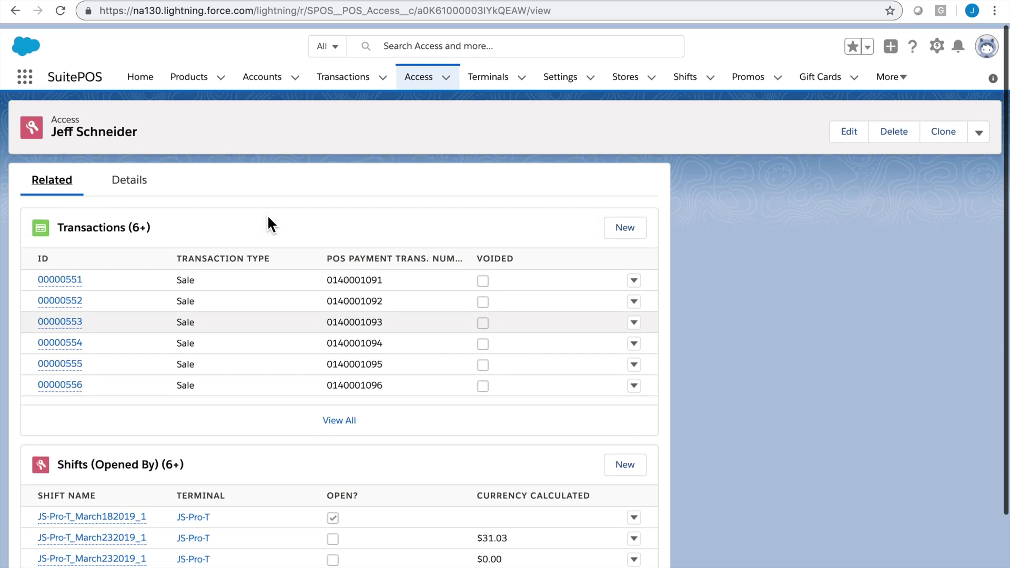
pyautogui.click(491, 82)
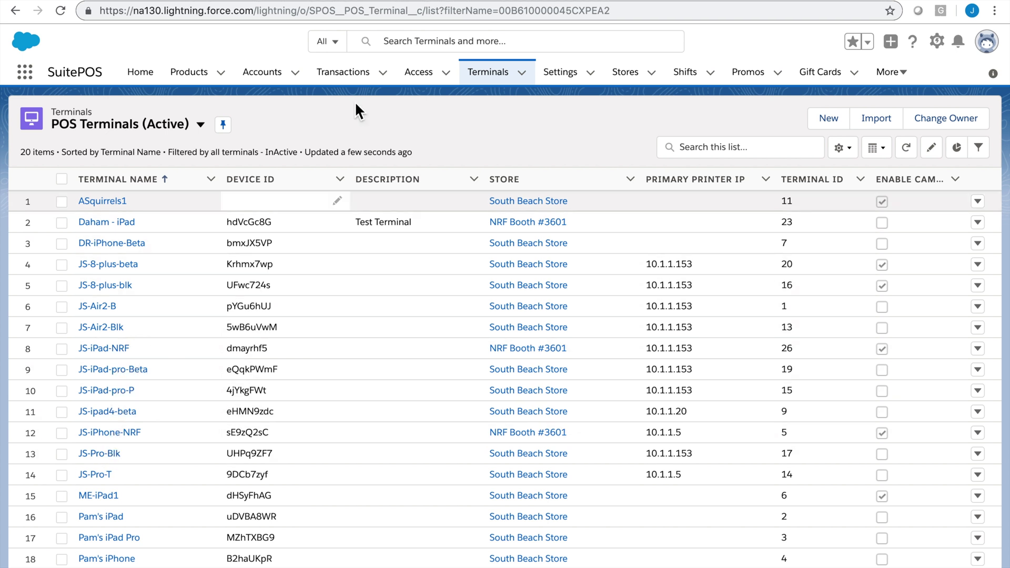
pyautogui.click(559, 73)
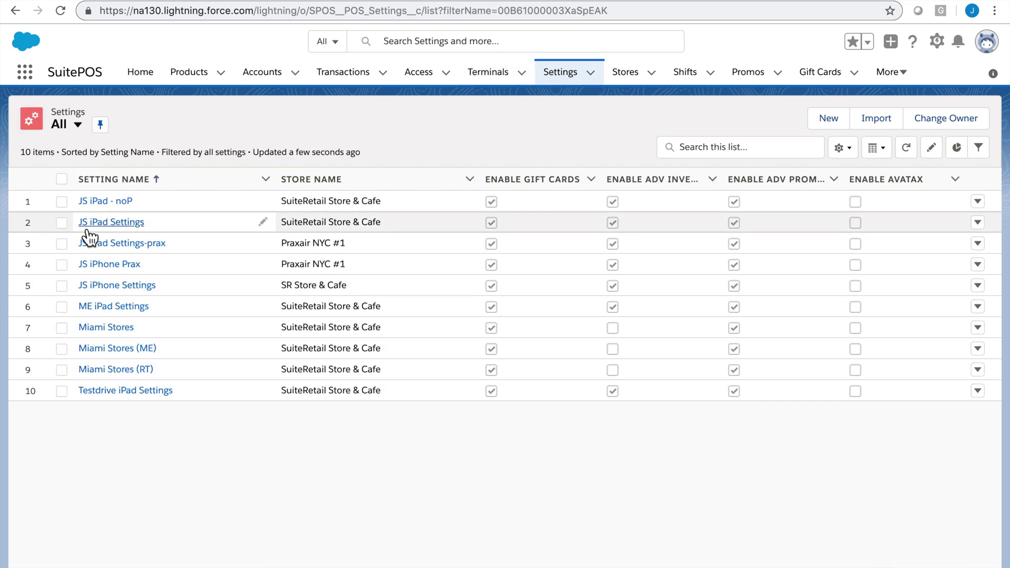
# Step: Review the JS iPad Settings record's details and related terminals, then the active POS stores list
pyautogui.click(90, 228)
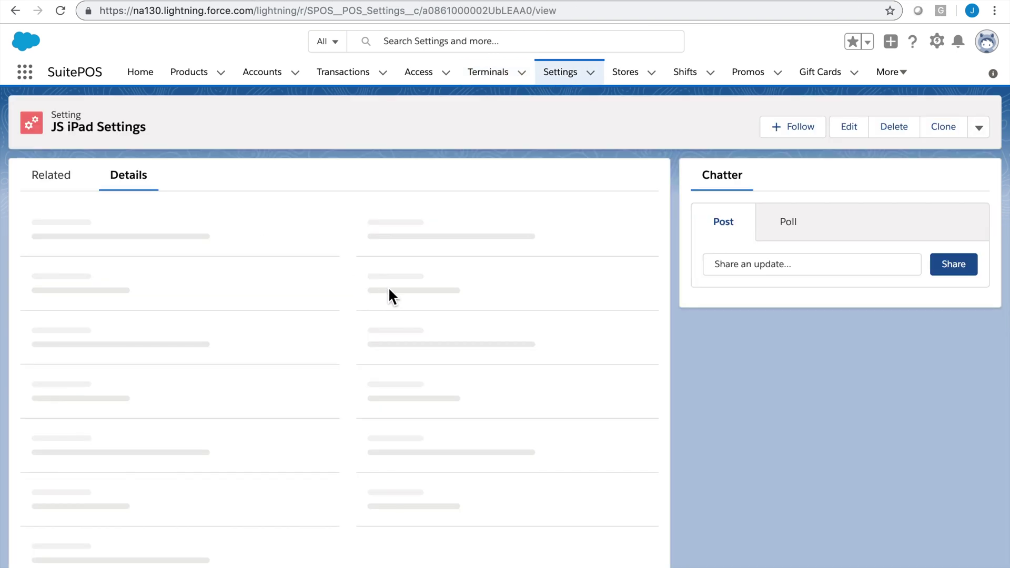
pyautogui.scroll(-1, 459, 290)
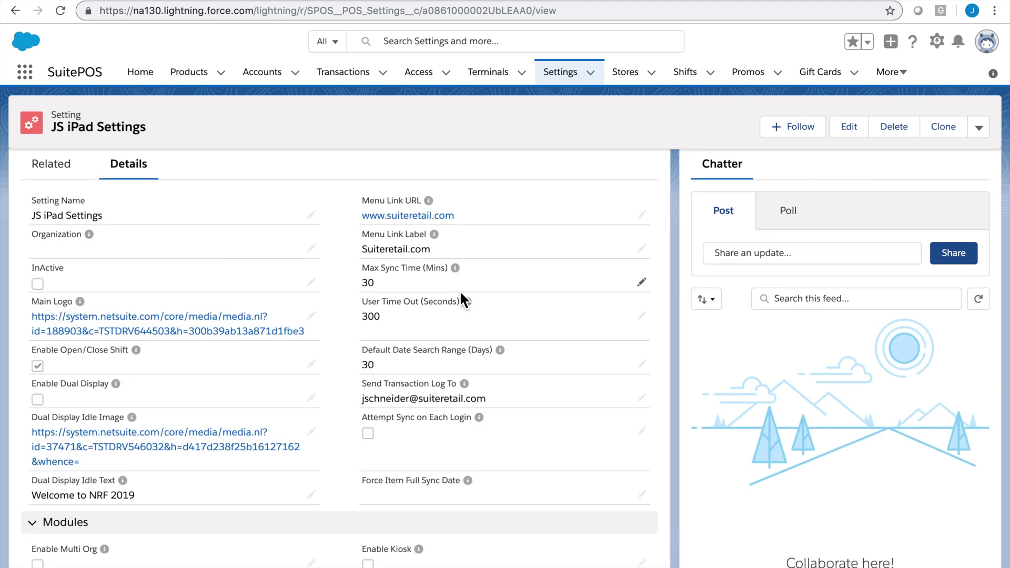
pyautogui.scroll(-2, 460, 290)
pyautogui.scroll(-3, 460, 289)
pyautogui.scroll(-3, 460, 290)
pyautogui.scroll(-3, 460, 290)
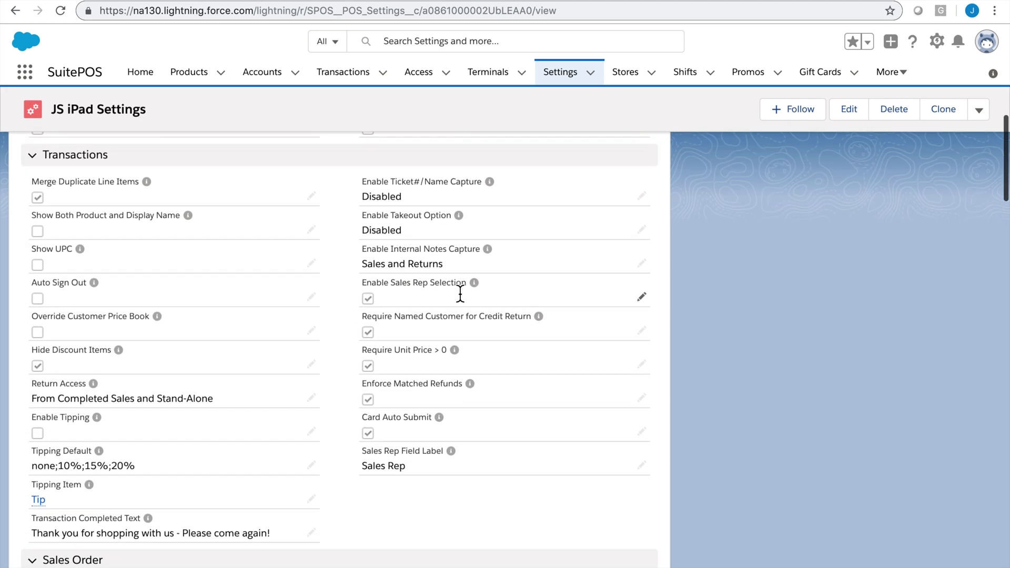
pyautogui.scroll(-3, 460, 290)
pyautogui.scroll(-3, 460, 290)
pyautogui.scroll(-3, 460, 290)
pyautogui.scroll(-2, 459, 290)
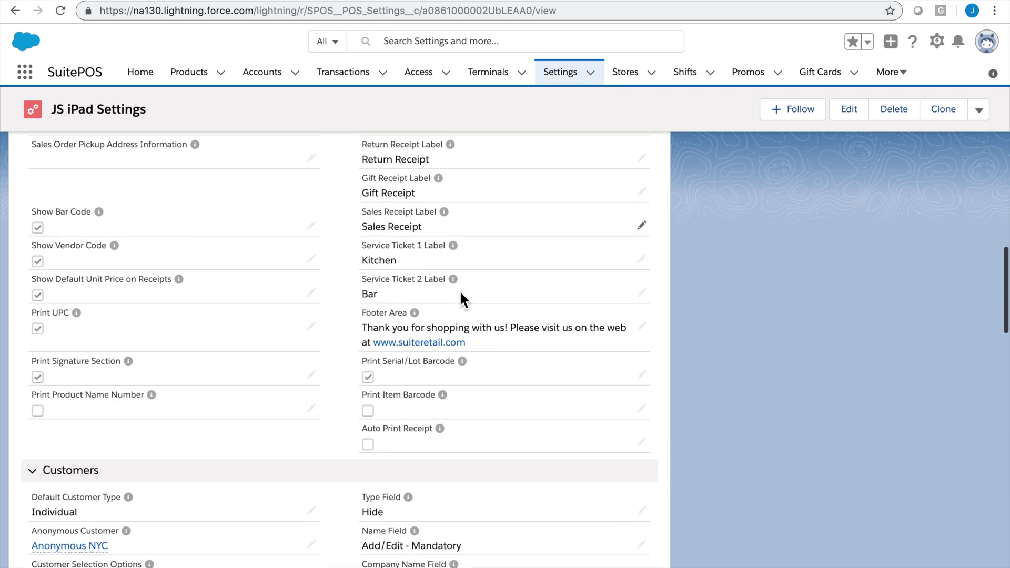
pyautogui.scroll(-2, 459, 289)
pyautogui.scroll(-3, 460, 290)
pyautogui.scroll(-3, 460, 289)
pyautogui.scroll(-3, 460, 290)
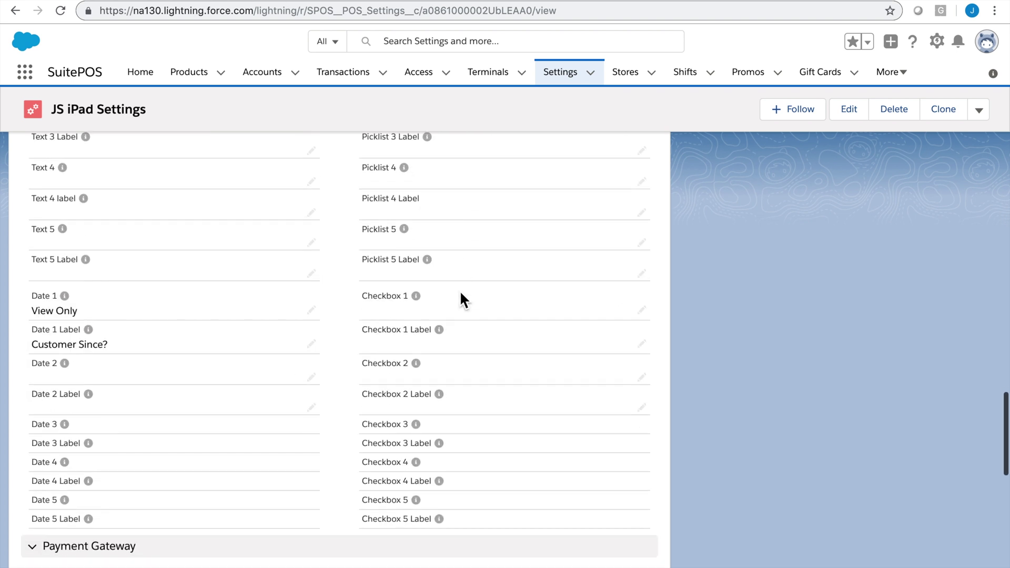
pyautogui.scroll(-2, 460, 290)
pyautogui.scroll(-3, 459, 289)
pyautogui.scroll(-3, 459, 289)
pyautogui.scroll(-2, 460, 288)
pyautogui.scroll(-3, 459, 288)
pyautogui.scroll(3, 460, 282)
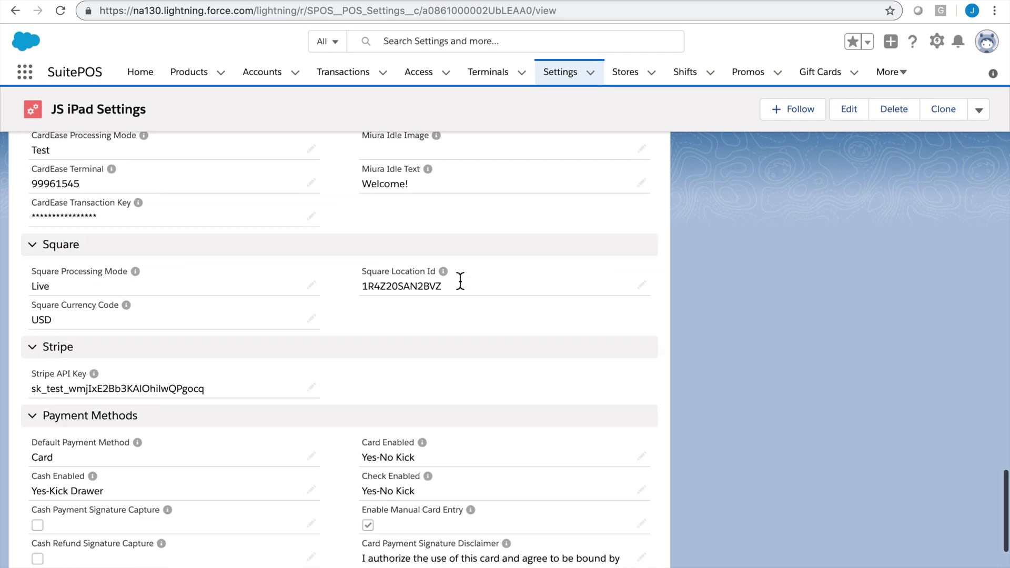
pyautogui.scroll(3, 459, 283)
pyautogui.scroll(3, 459, 281)
pyautogui.scroll(3, 459, 281)
pyautogui.scroll(3, 460, 281)
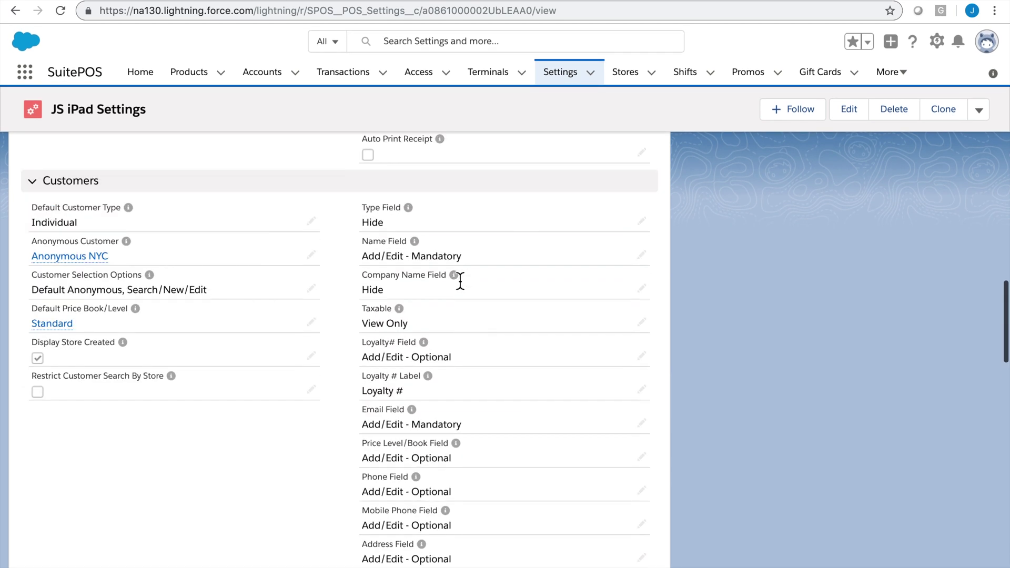
pyautogui.scroll(3, 459, 282)
pyautogui.scroll(3, 459, 281)
pyautogui.scroll(2, 463, 293)
pyautogui.scroll(5, 463, 293)
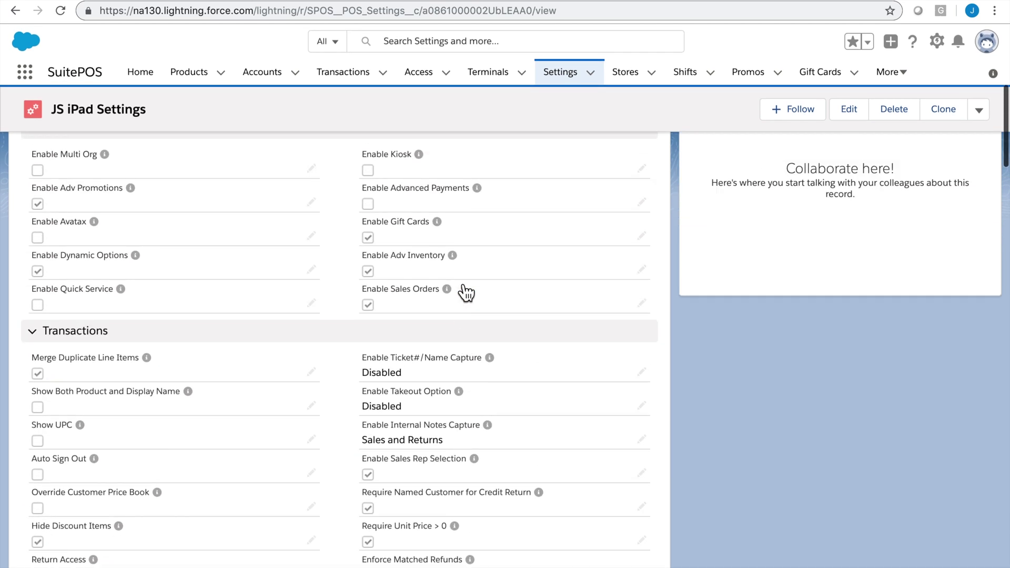
pyautogui.scroll(1, 465, 293)
pyautogui.scroll(5, 466, 293)
pyautogui.click(52, 177)
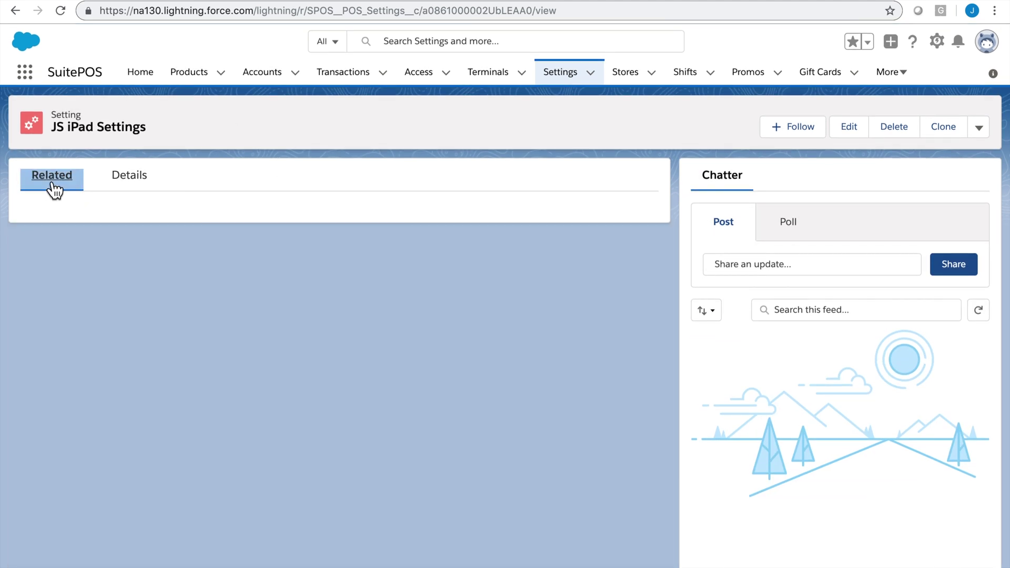
pyautogui.scroll(-2, 324, 241)
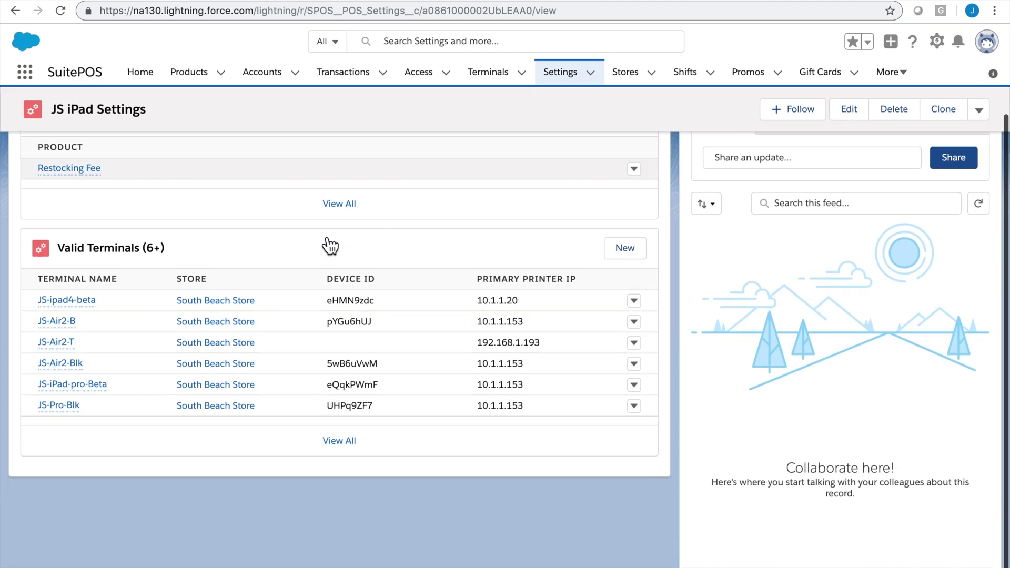
pyautogui.scroll(2, 338, 432)
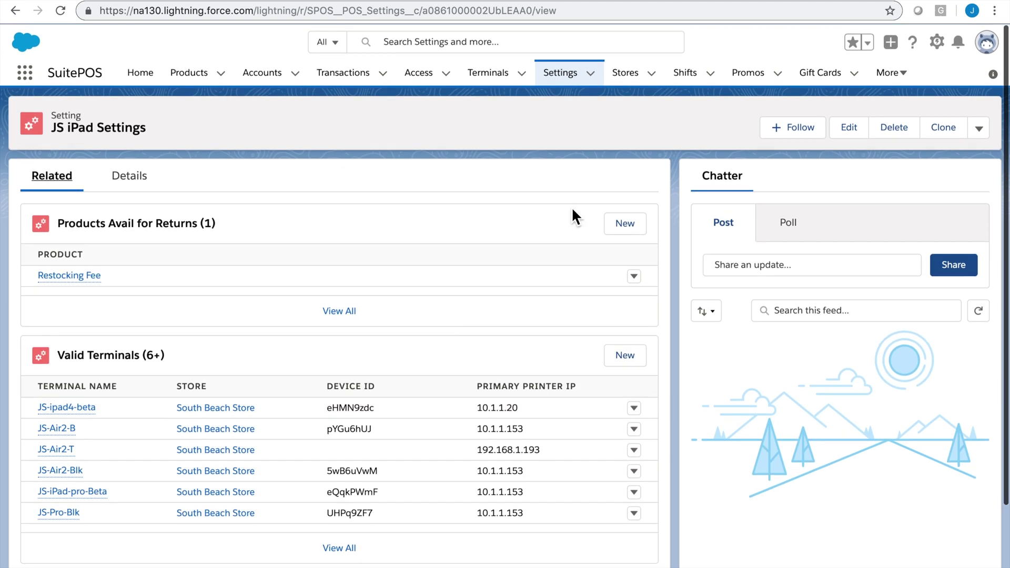
pyautogui.click(641, 79)
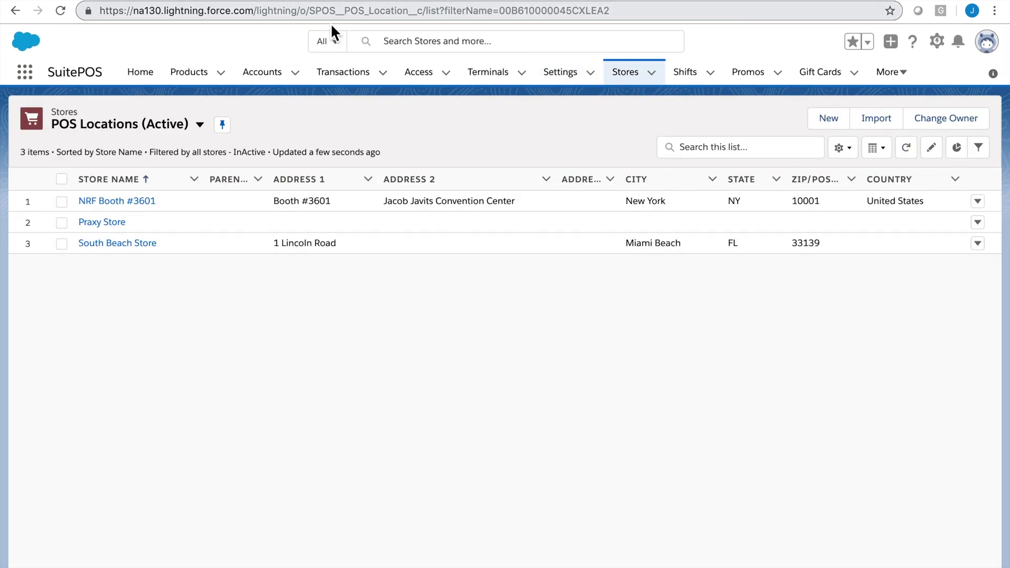
# Step: Browse the register shifts and 12 active promotions, then the SuitePOS dashboards list from More
pyautogui.click(692, 87)
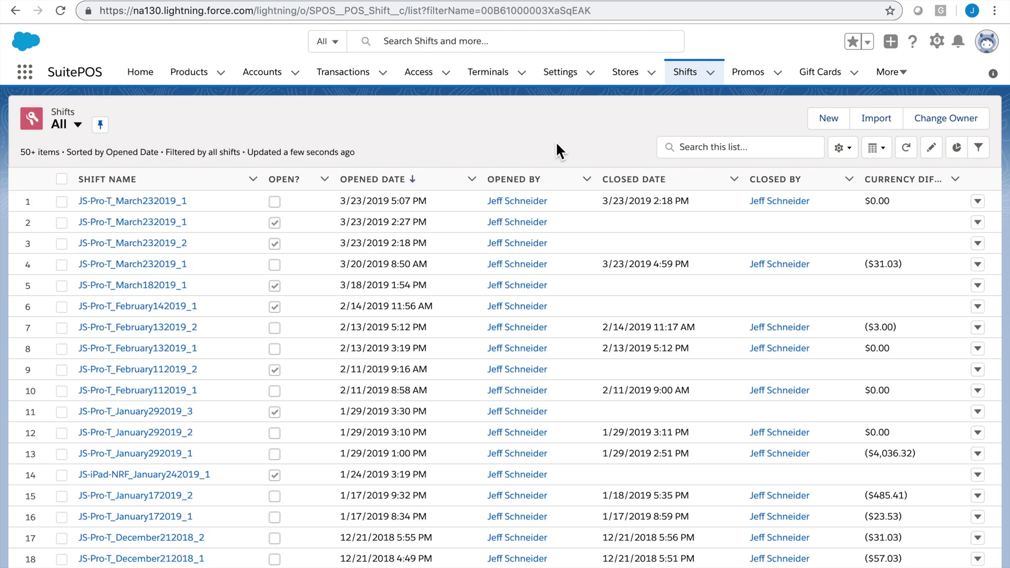
pyautogui.click(757, 82)
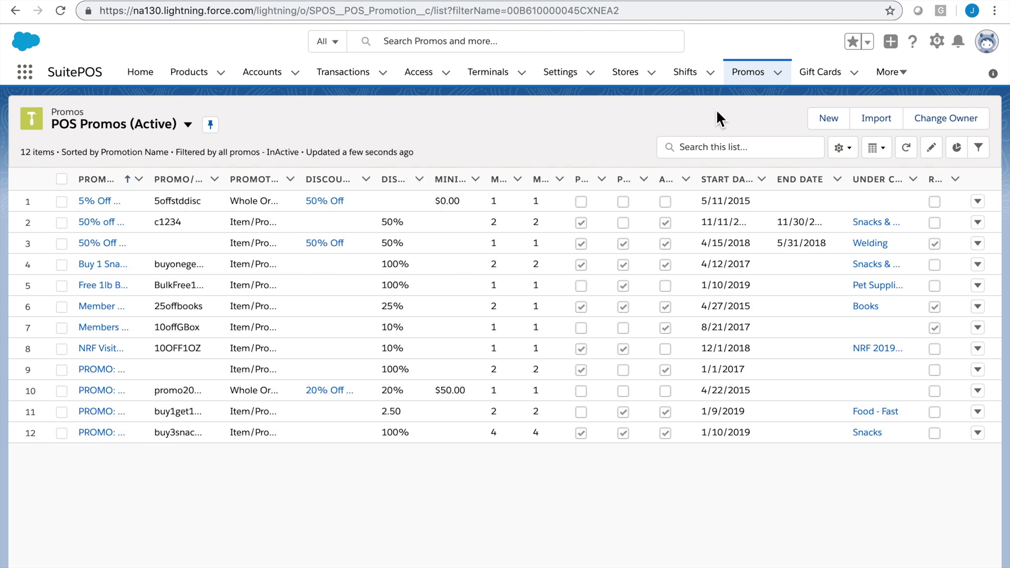
pyautogui.click(904, 79)
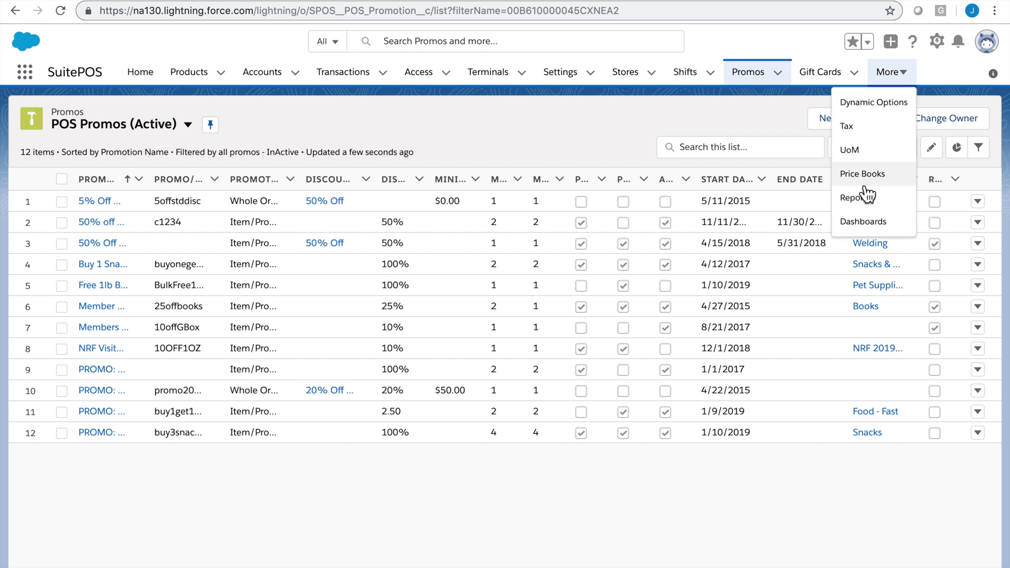
pyautogui.click(863, 226)
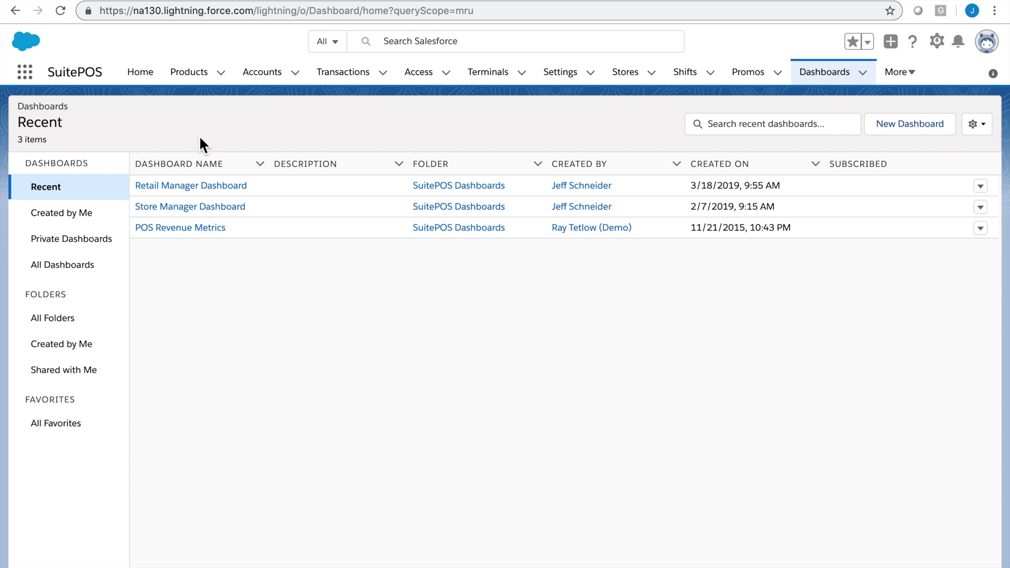
# Step: Return to the home page to view the embedded Retail Manager Dashboard
pyautogui.click(141, 76)
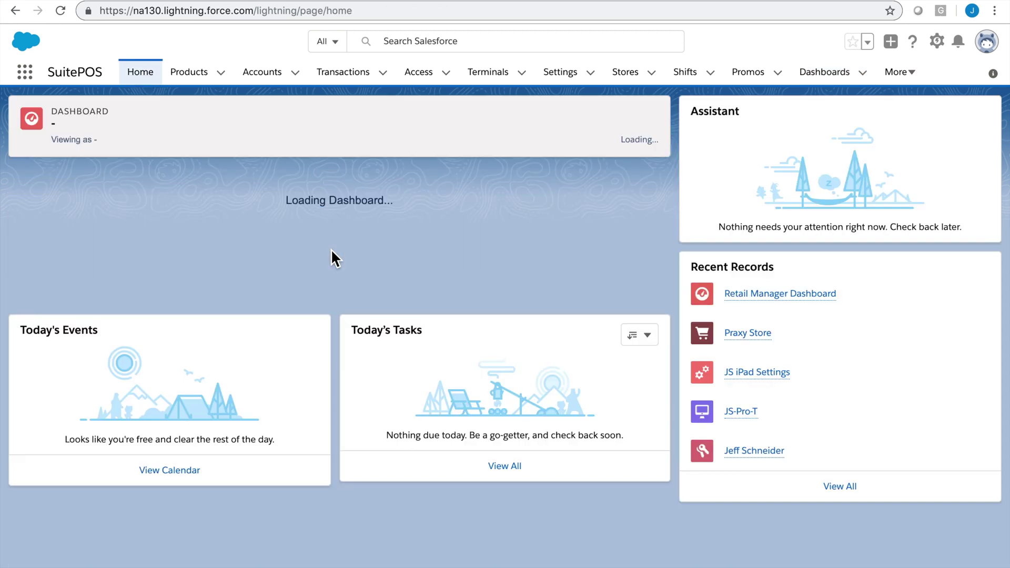